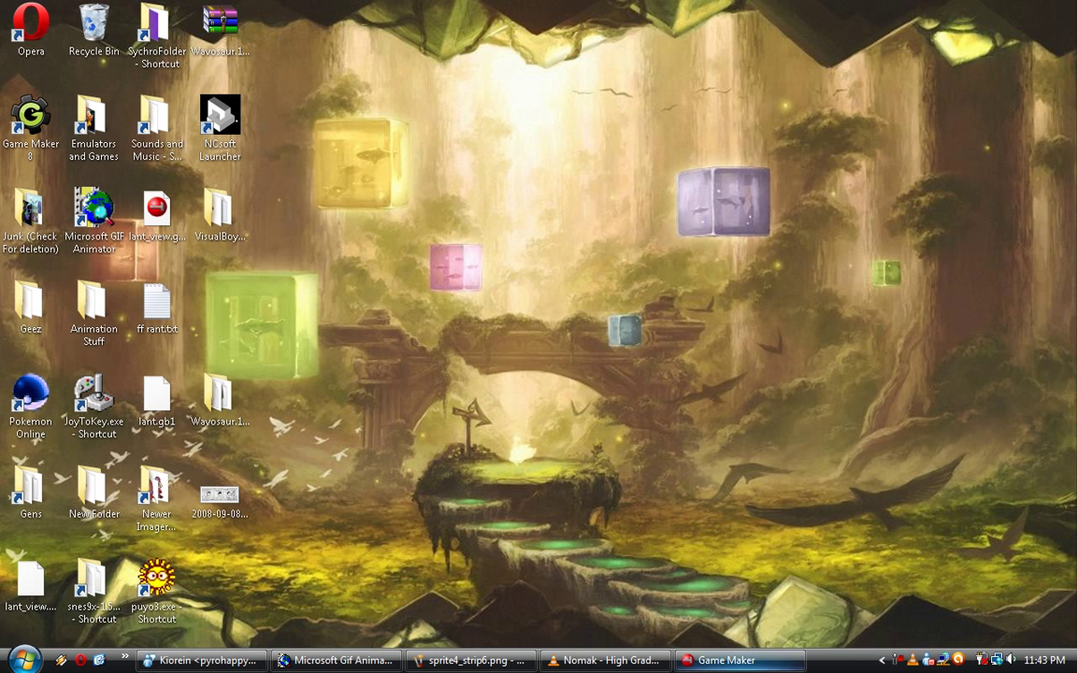
- Look over the Game Maker and Microsoft Gif Animator windows in turn, then minimize both
click(750, 660)
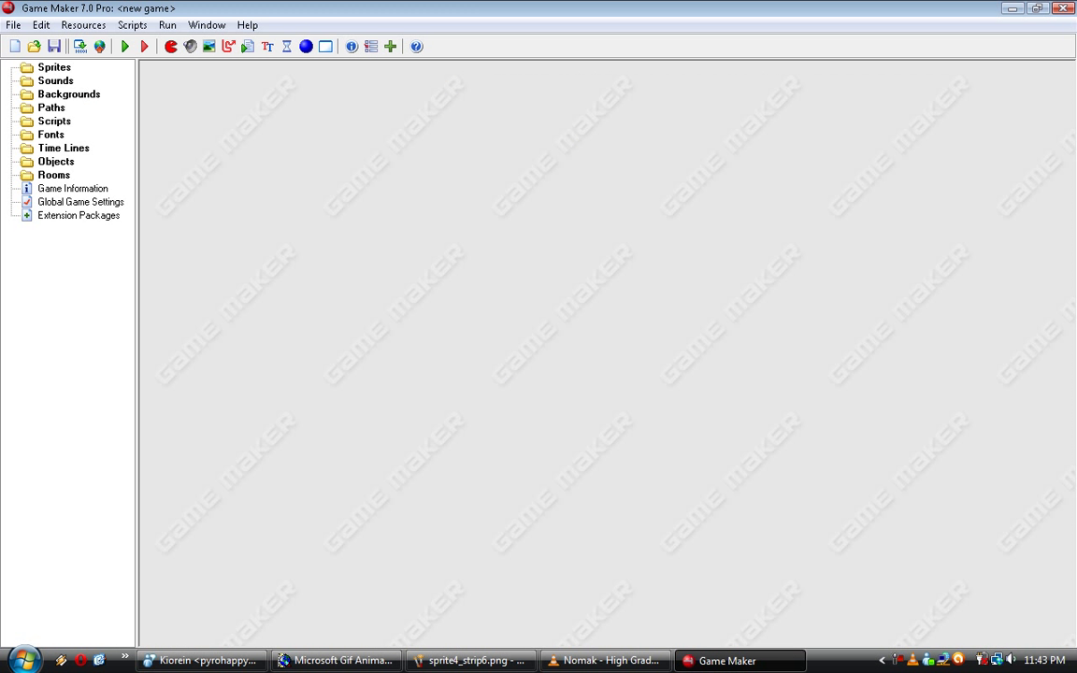
click(318, 660)
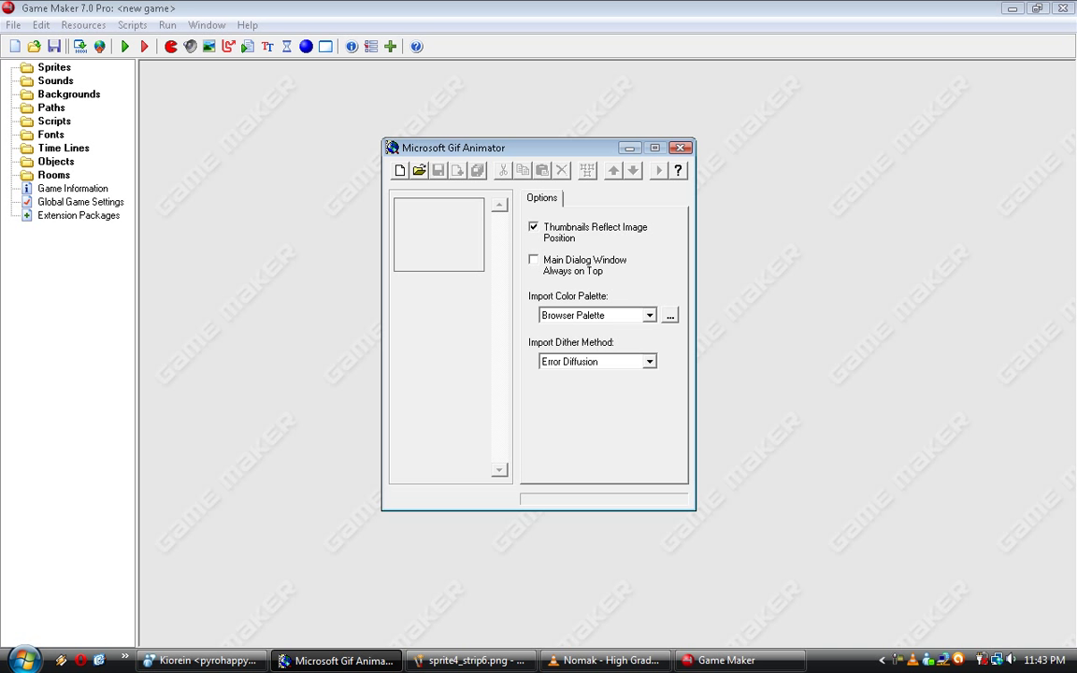
click(630, 148)
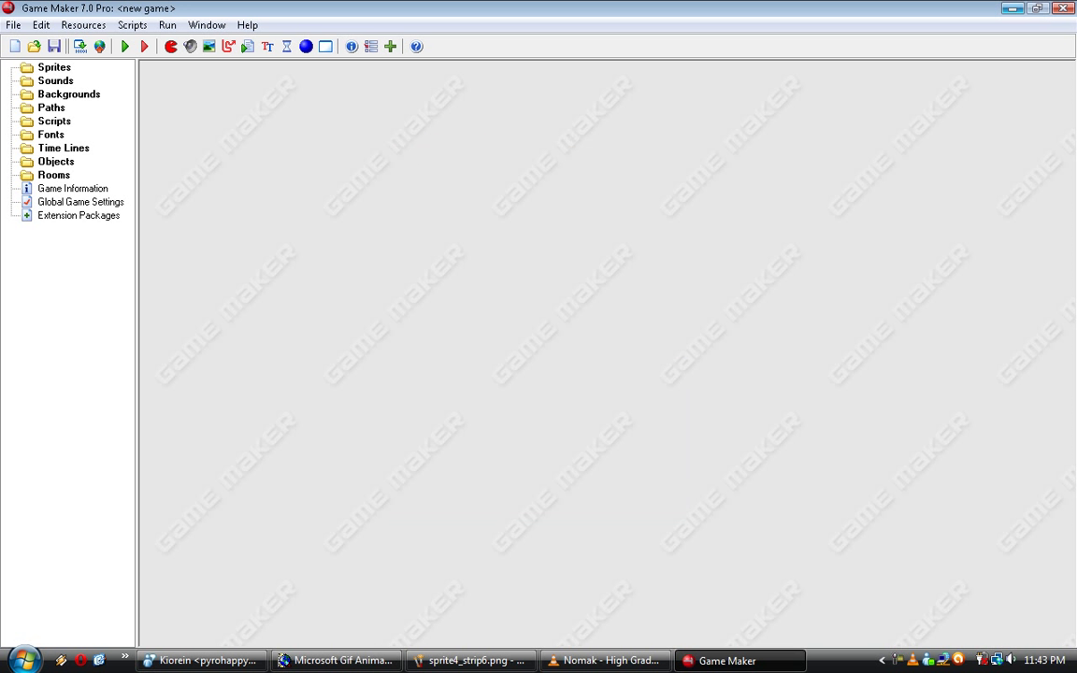
click(1013, 9)
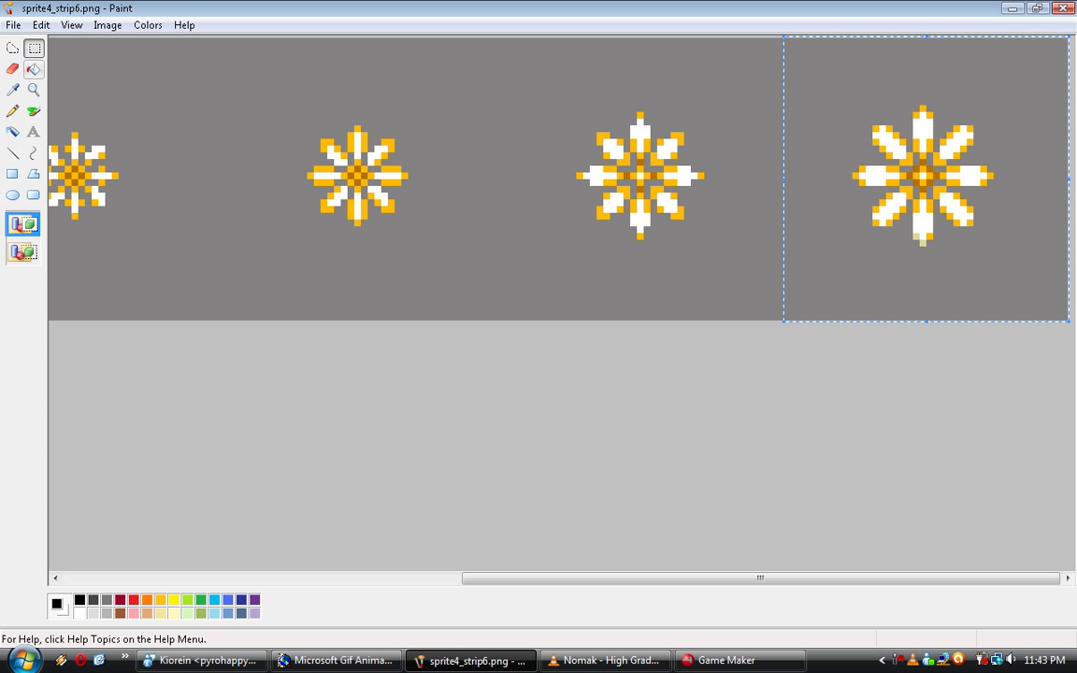
- Examine the whole flower strip in sprite4_strip6.png at several zoom levels, then minimize Paint
click(34, 90)
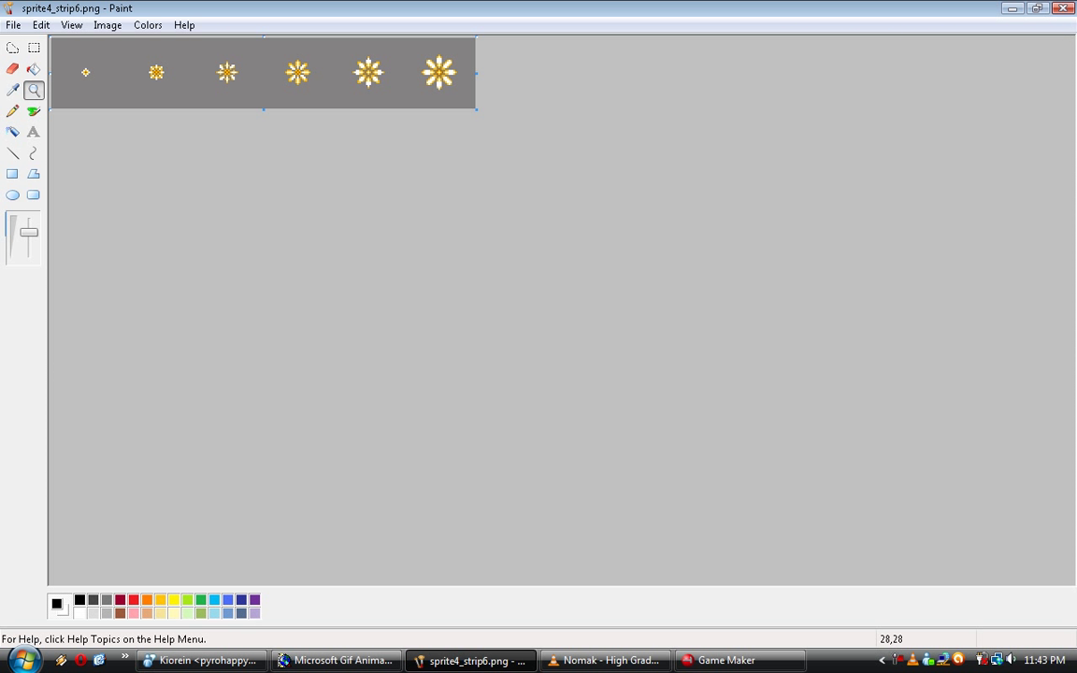
right_click(82, 92)
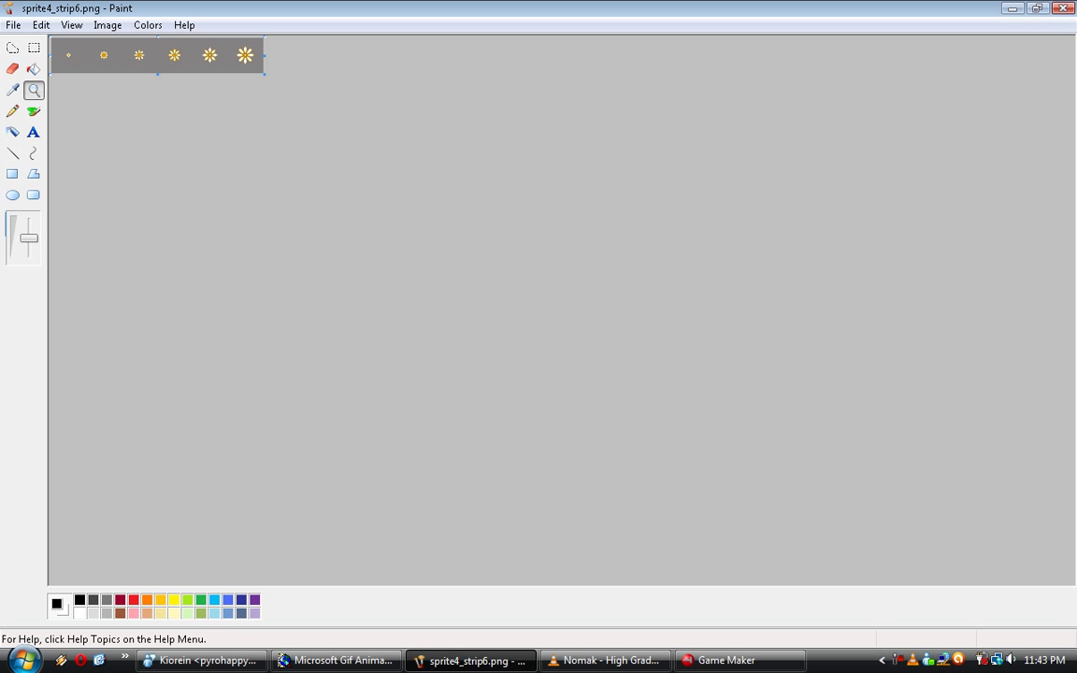
click(108, 51)
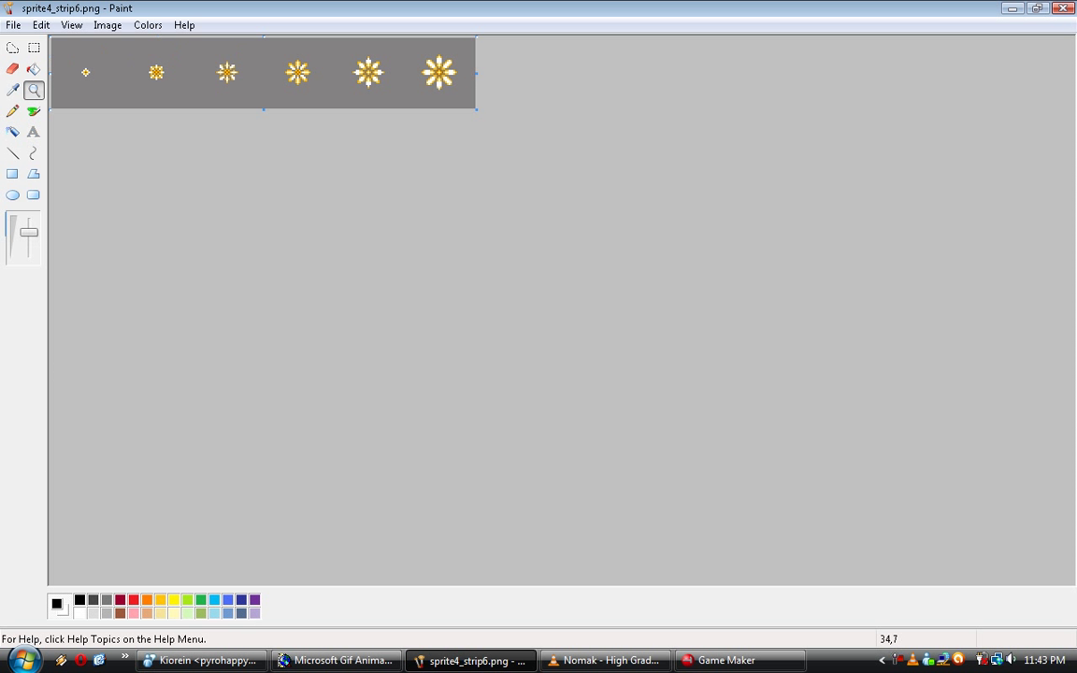
click(108, 51)
right_click(108, 51)
right_click(108, 50)
click(1012, 7)
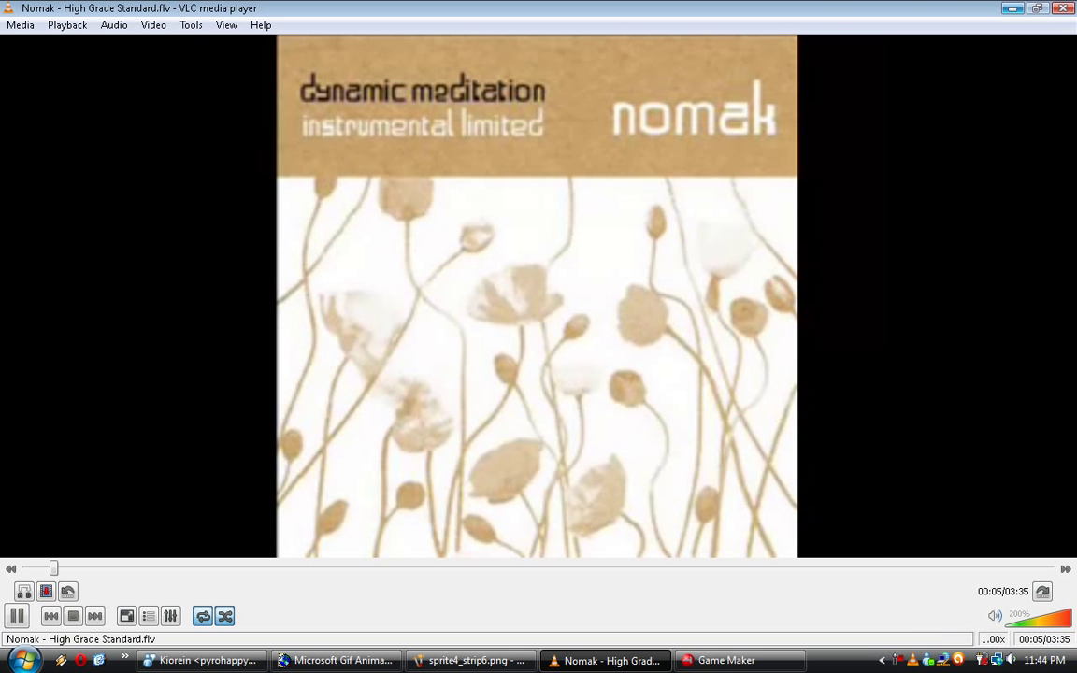
click(1012, 8)
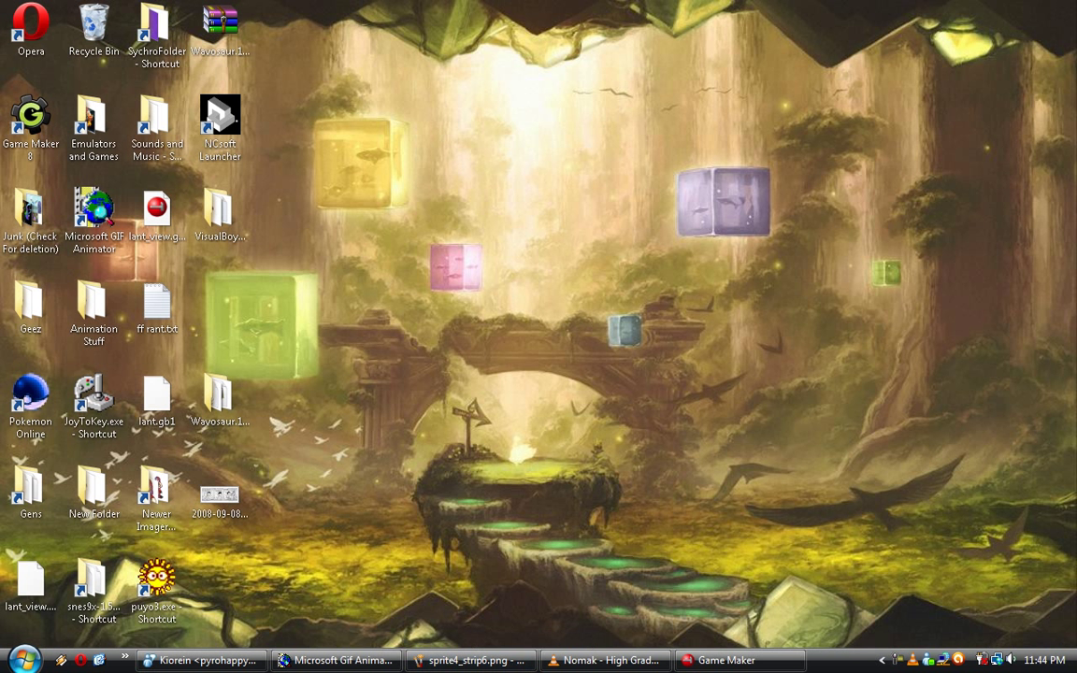
click(580, 660)
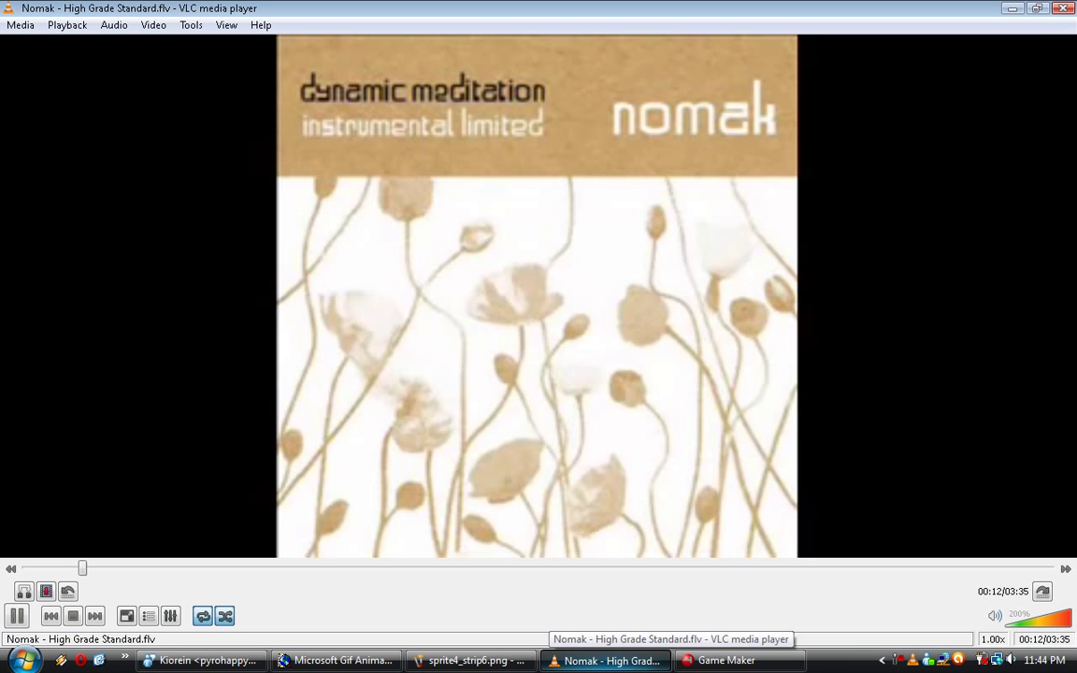
click(599, 660)
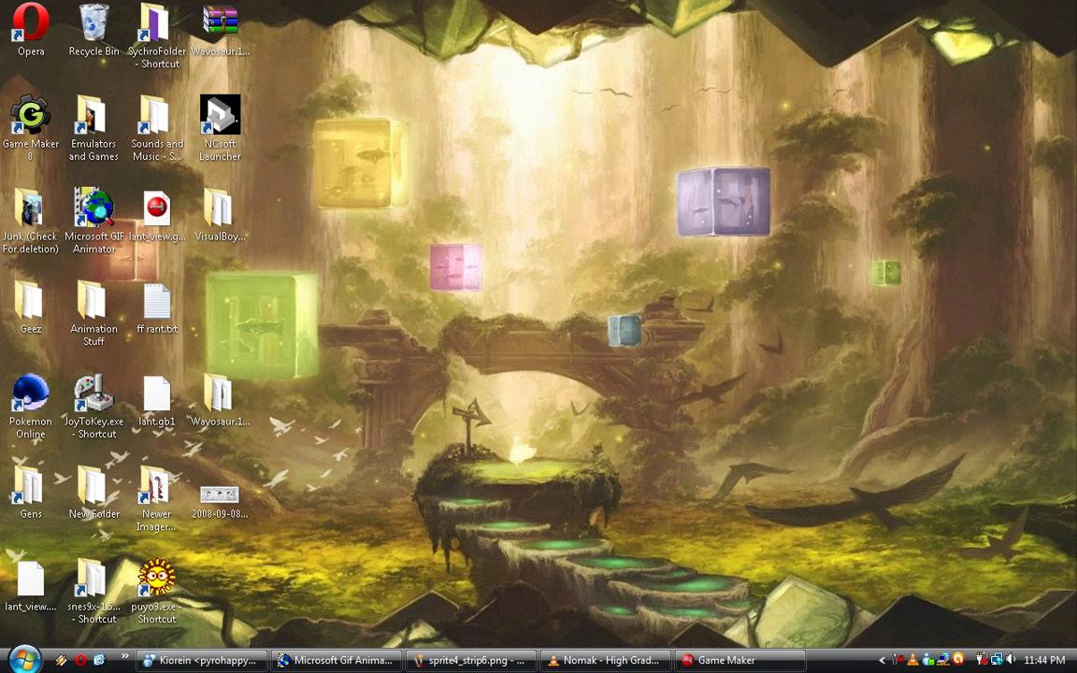
click(336, 660)
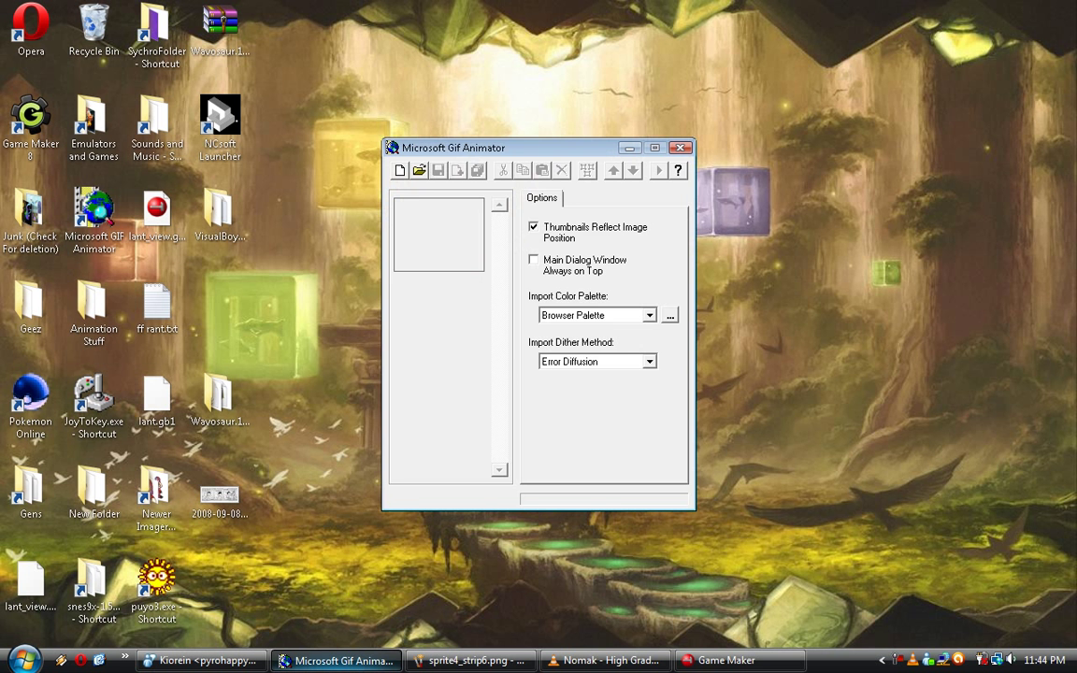
click(336, 660)
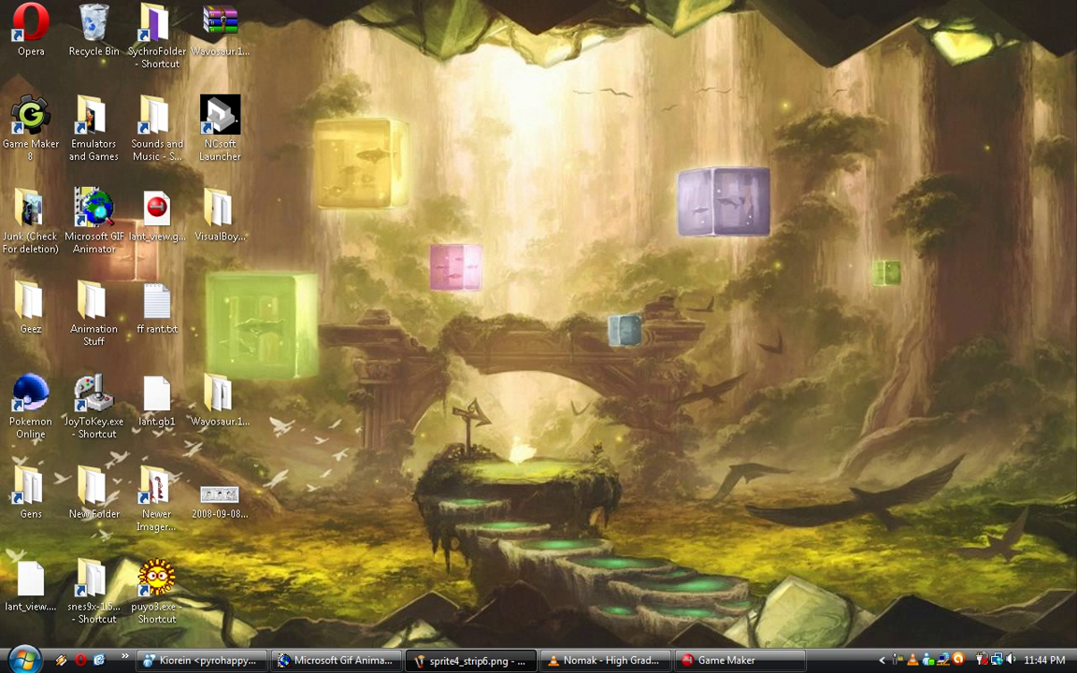
- Switch to Paint, enlarge the flower strip from its first frame and activate the rectangular selection tool
click(470, 660)
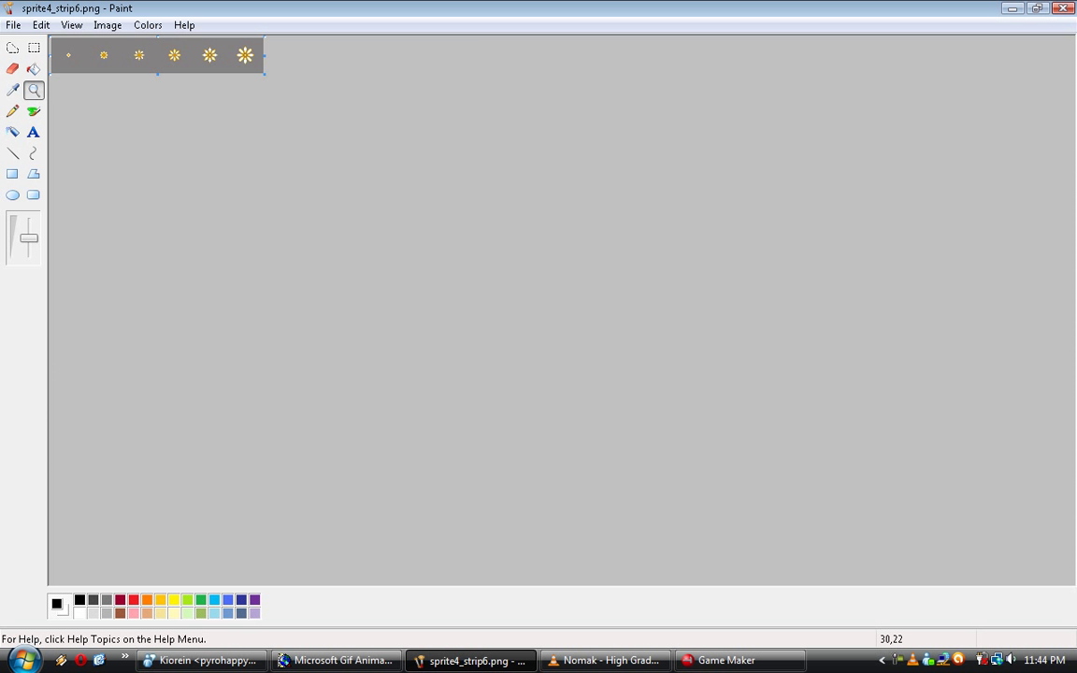
click(141, 49)
click(34, 48)
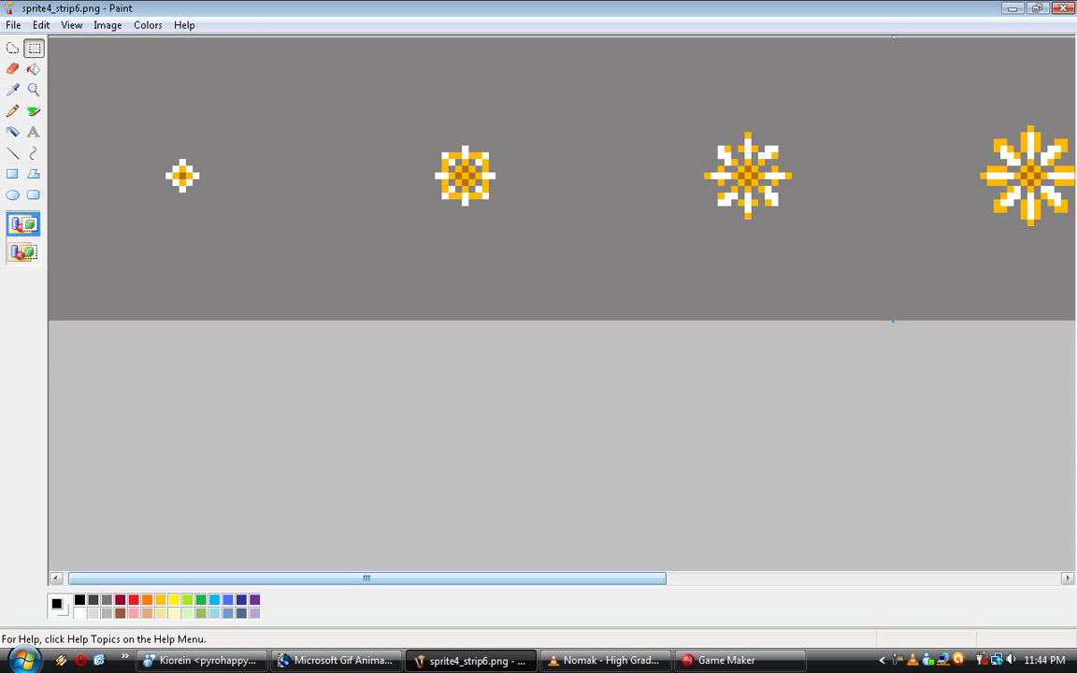
drag(215, 579, 210, 579)
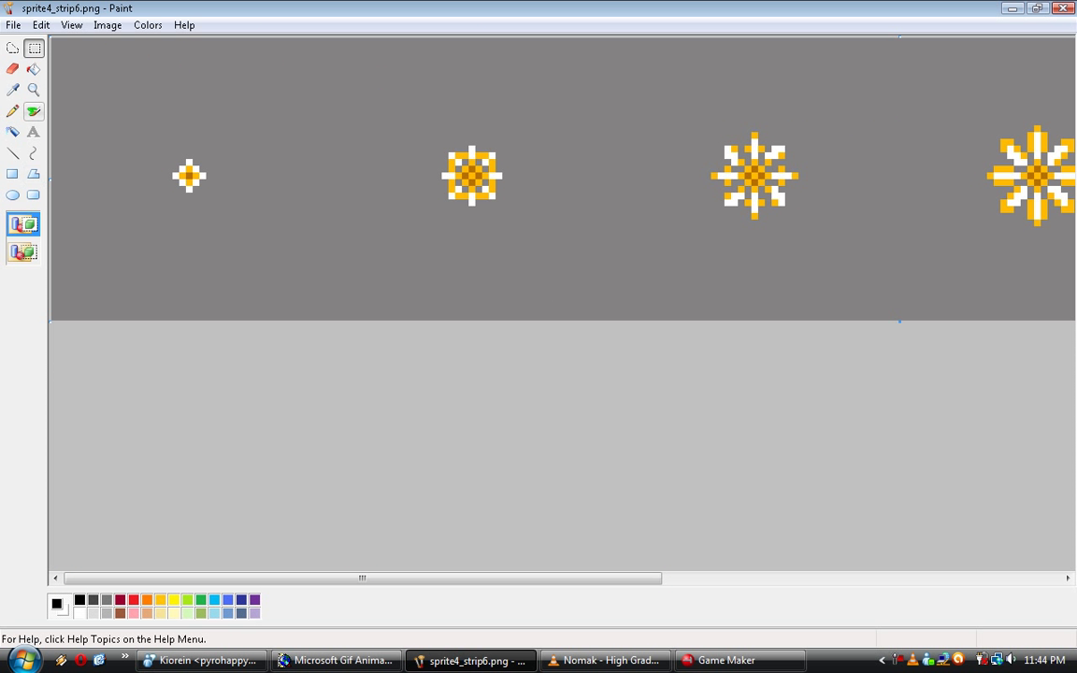
- Switch to Game Maker and create a new sprite
click(739, 661)
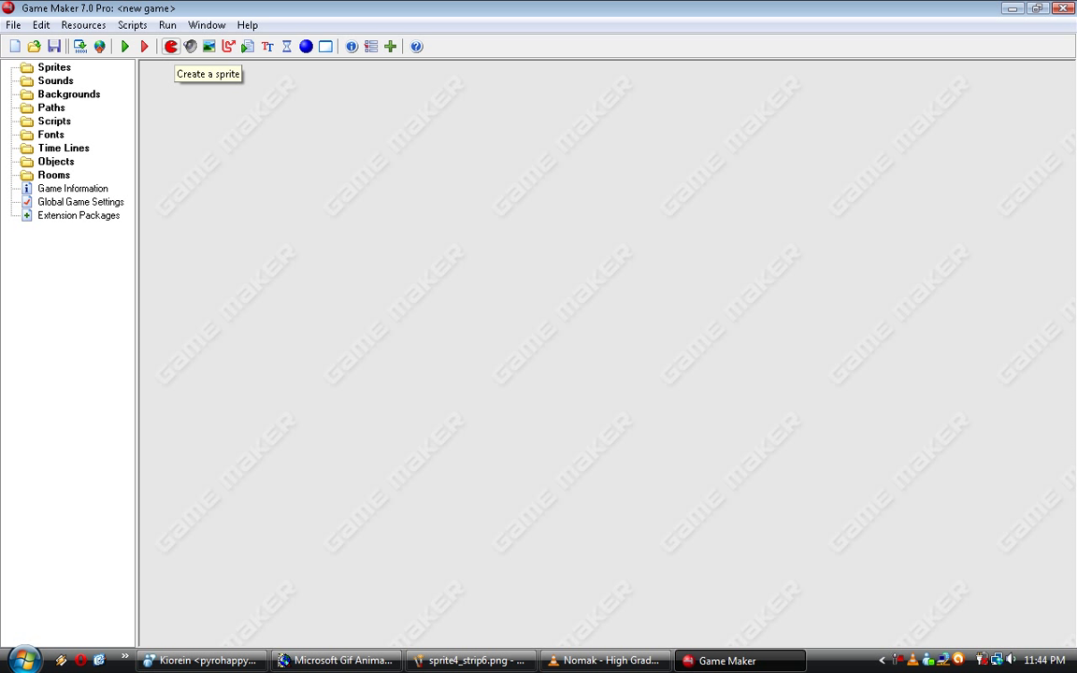
click(171, 47)
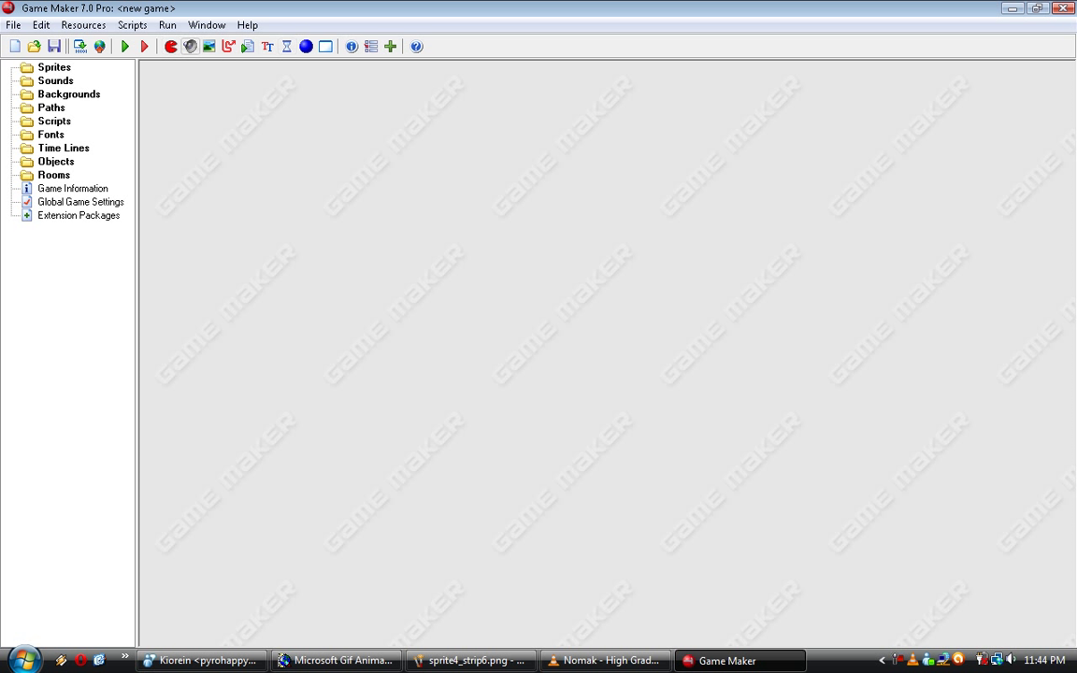
click(83, 24)
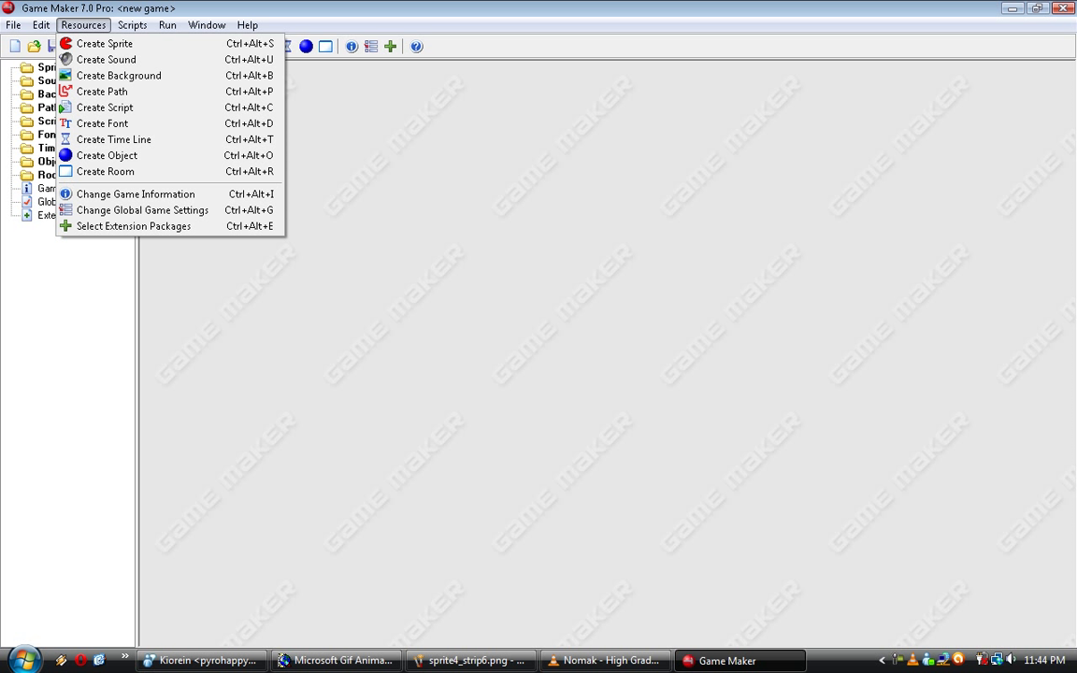
key(Escape)
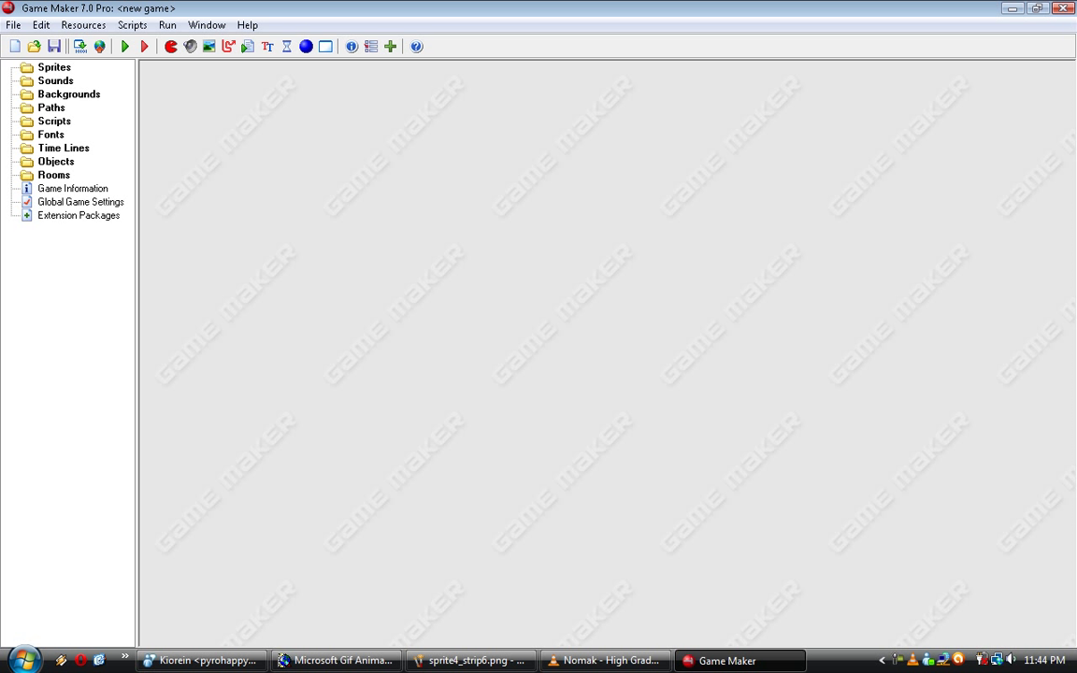
click(83, 24)
key(Down)
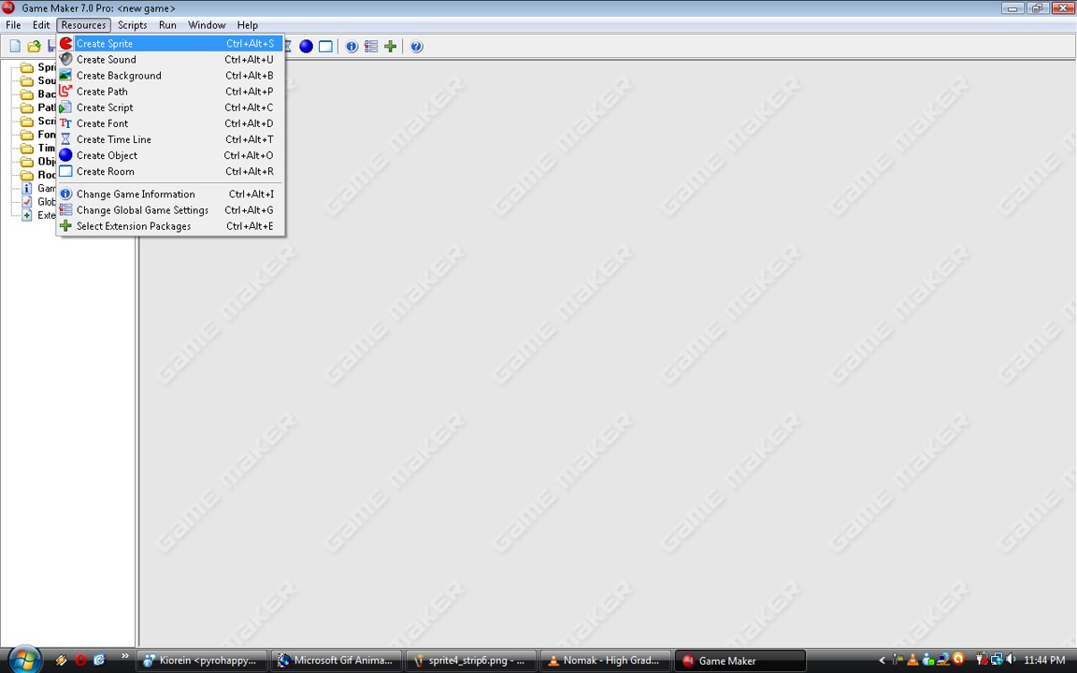
key(Escape)
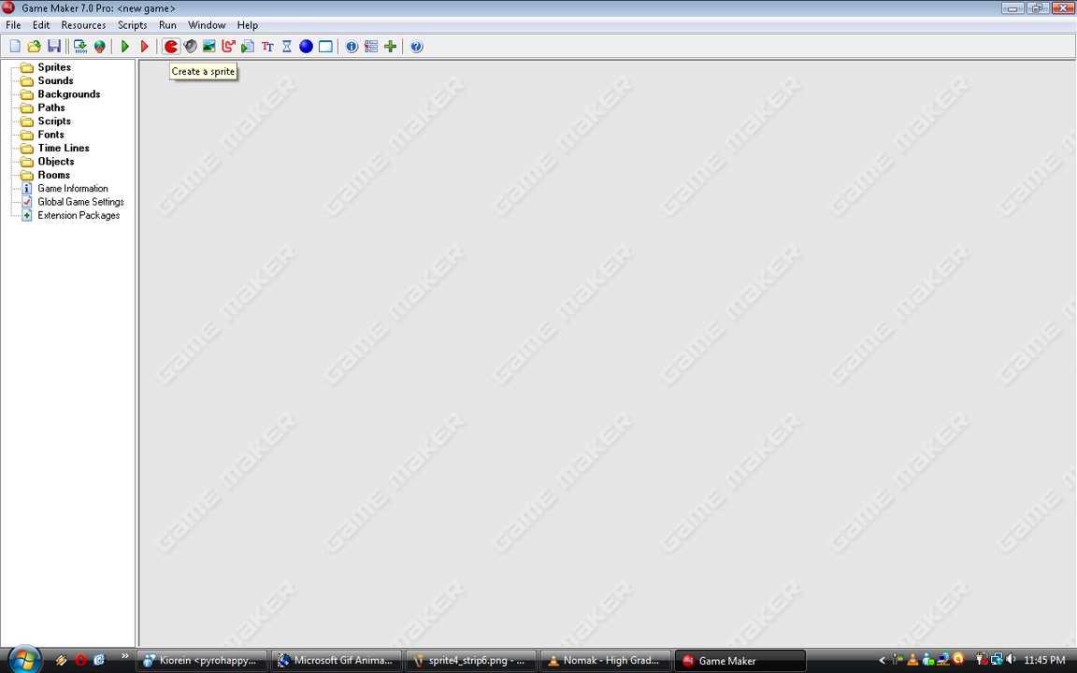
click(170, 45)
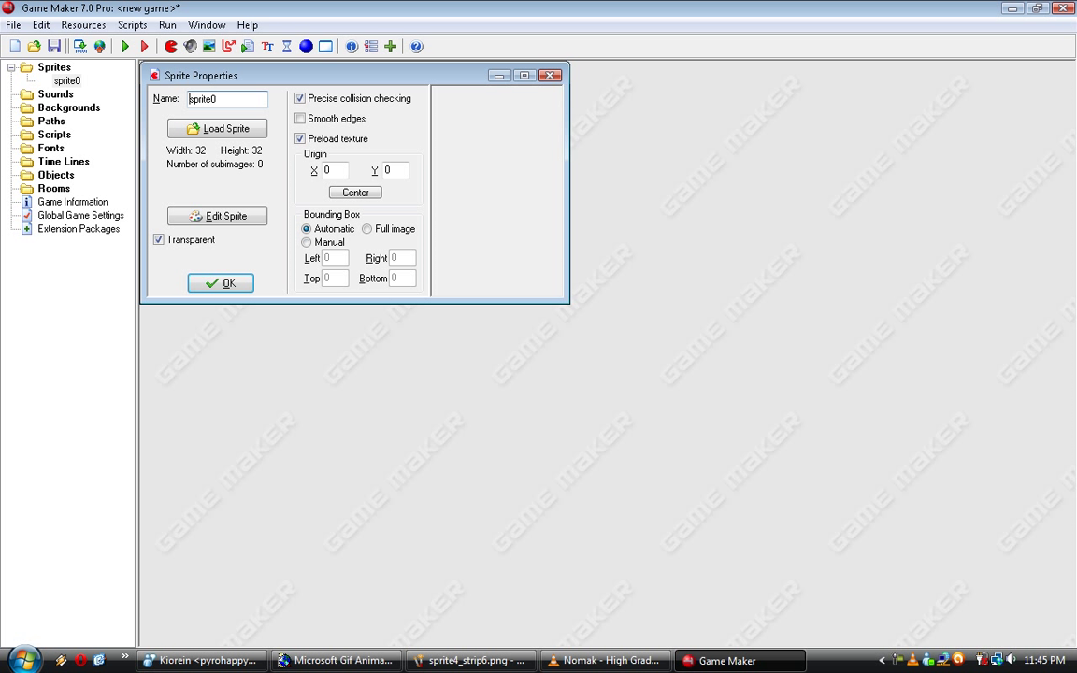
click(217, 99)
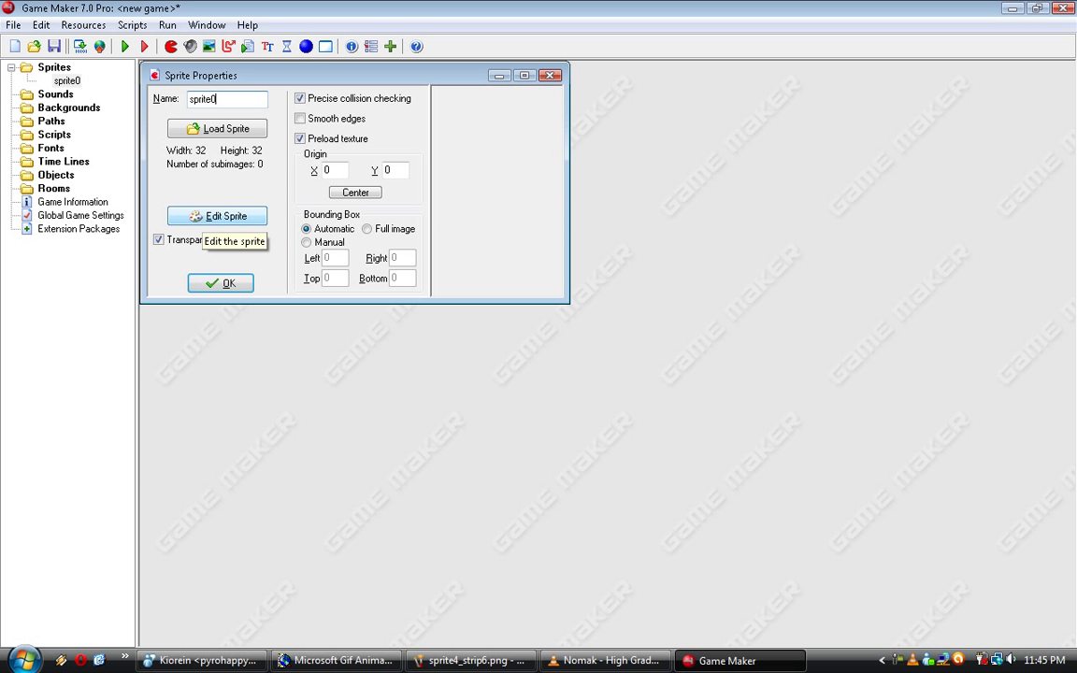
click(217, 128)
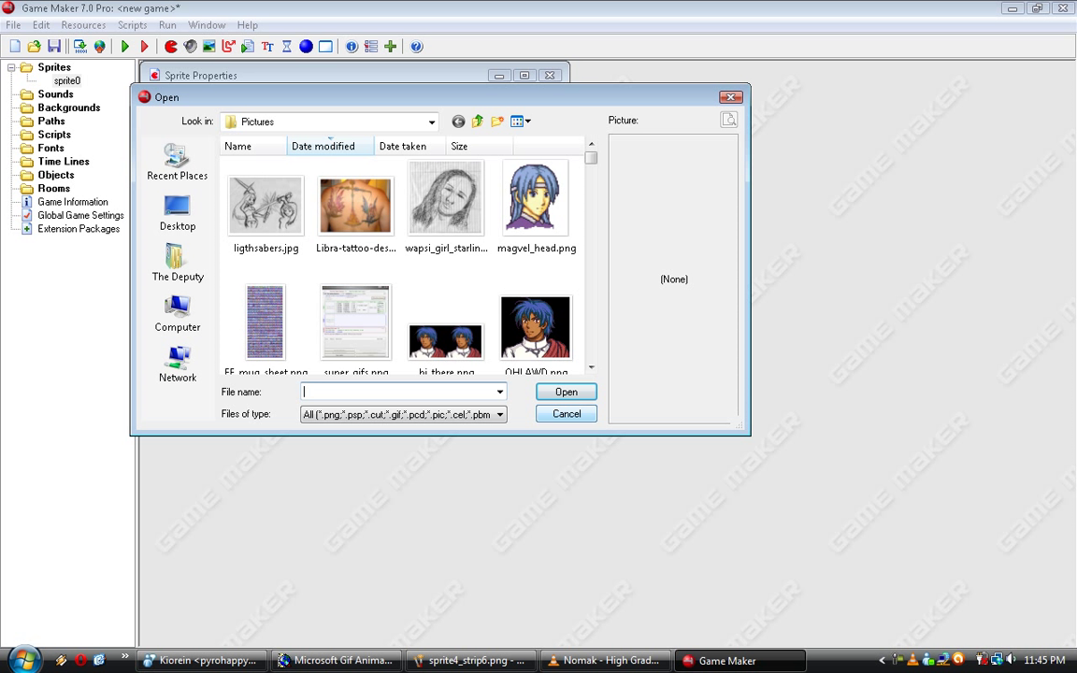
key(Escape)
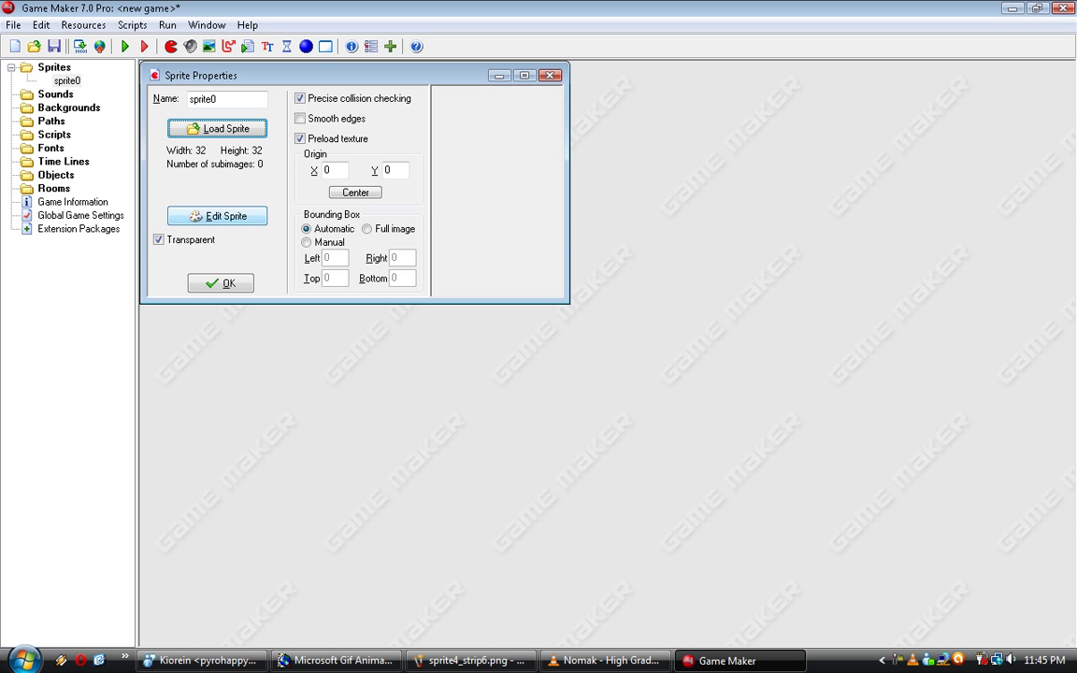
- Open the new sprite for editing in the Sprite Editor and select its blank frame, image 0
click(217, 216)
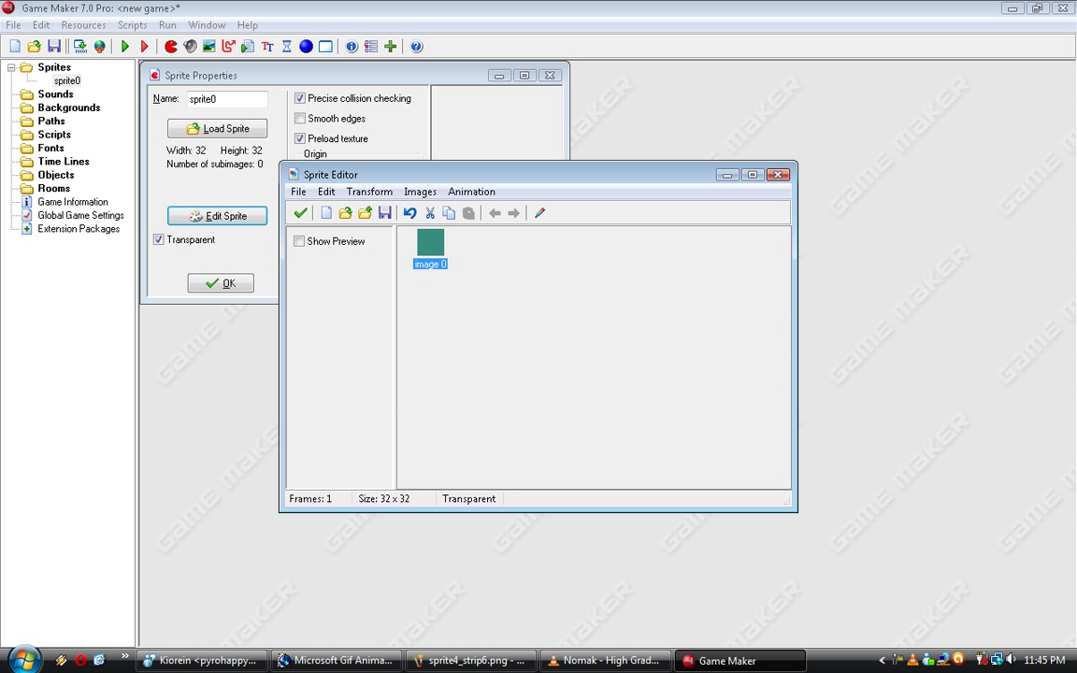
click(524, 323)
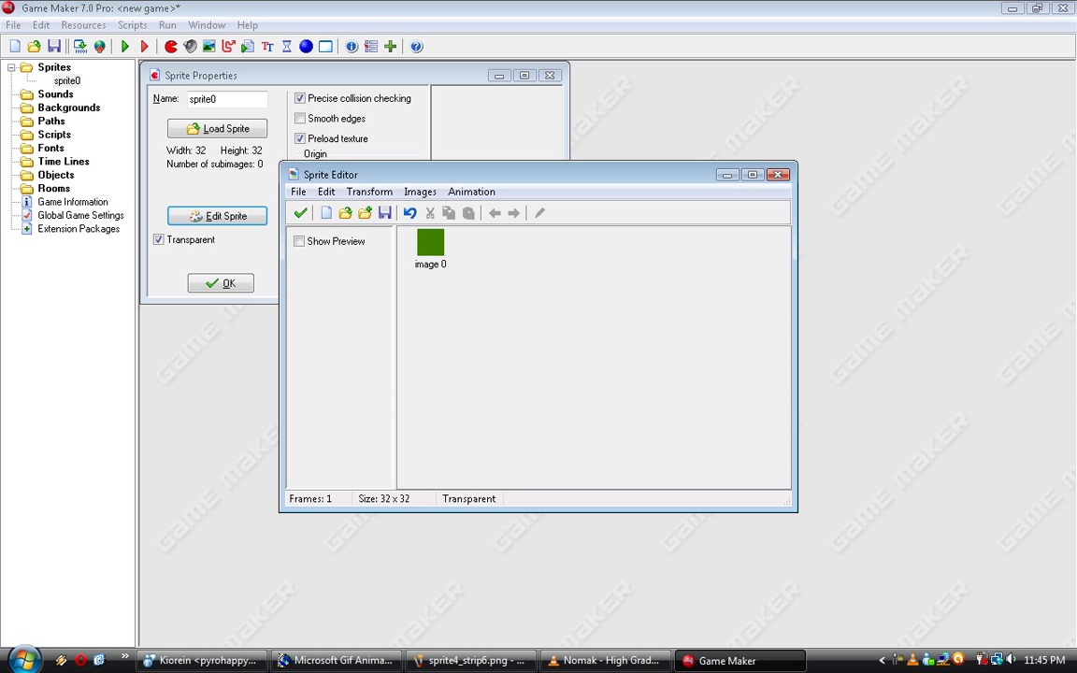
click(430, 244)
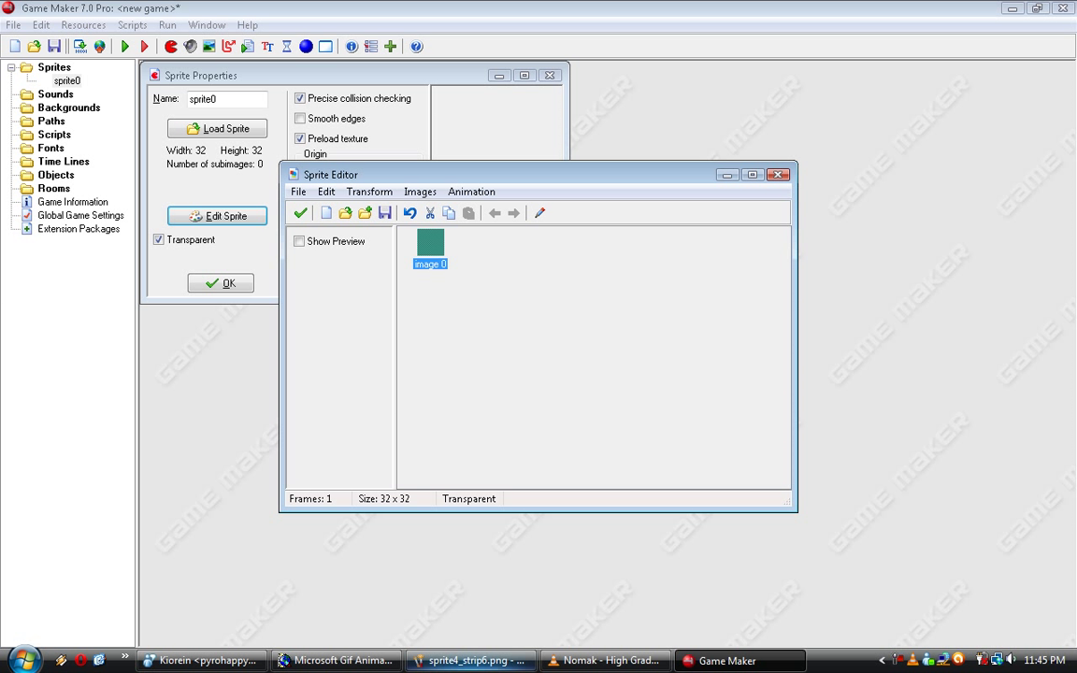
- Switch to Paint and copy the square first frame of the flower strip, containing the smallest bud
click(471, 661)
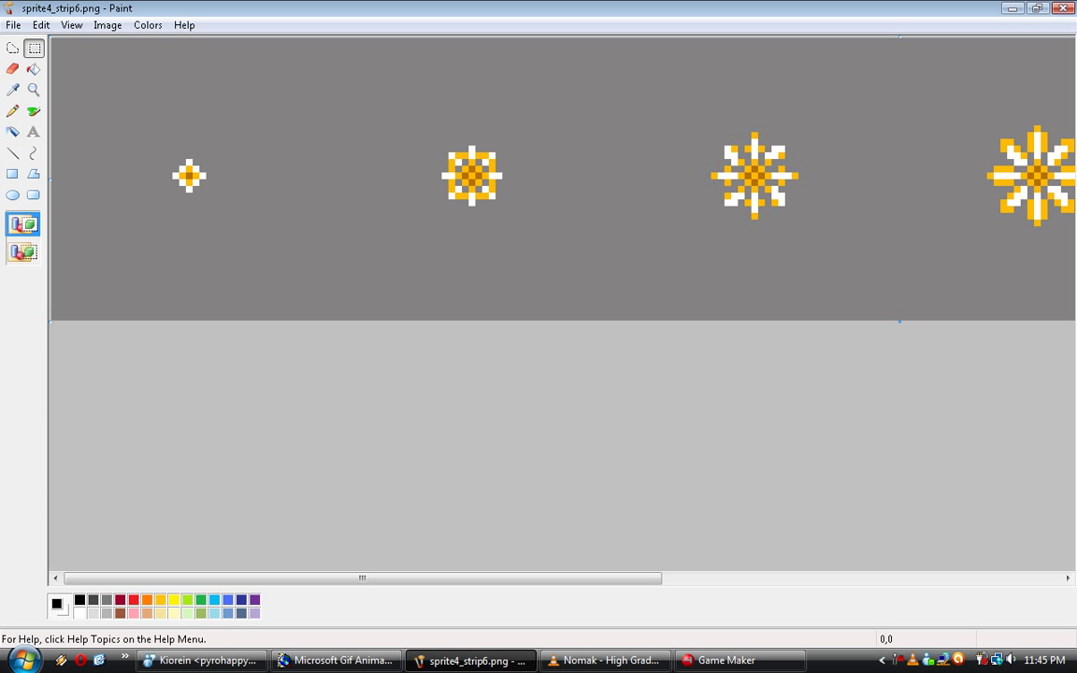
drag(53, 40, 156, 318)
drag(245, 319, 335, 320)
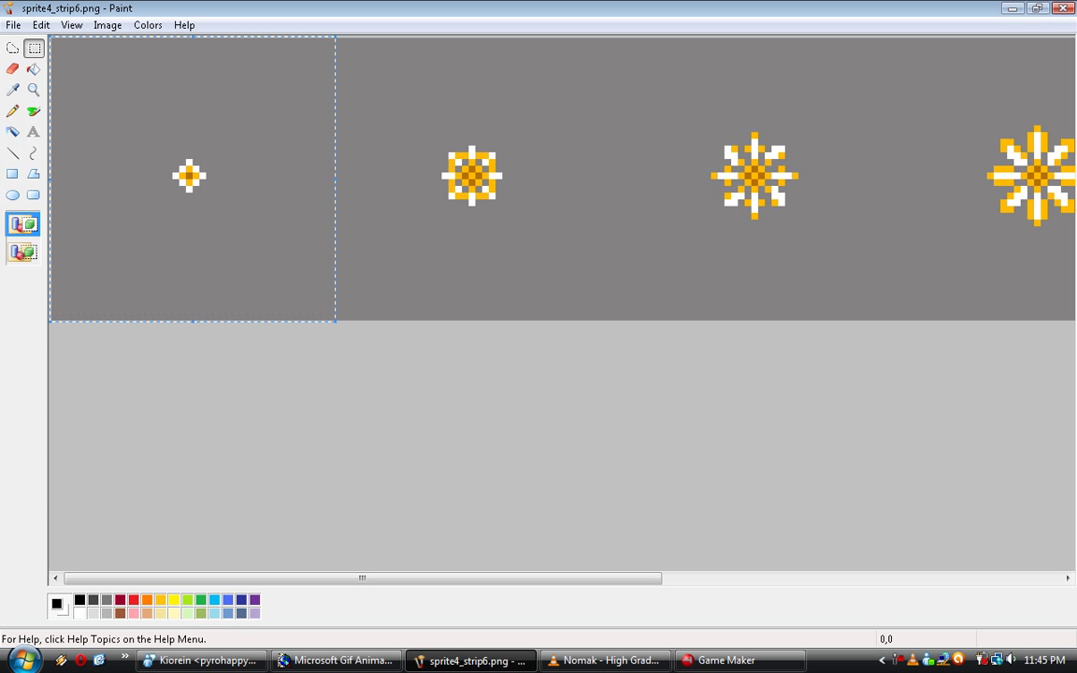
right_click(166, 214)
click(216, 243)
- Switch to Game Maker, paste the copied bud frame at the blank image 0 and choose to use the new size
key(alt+Tab)
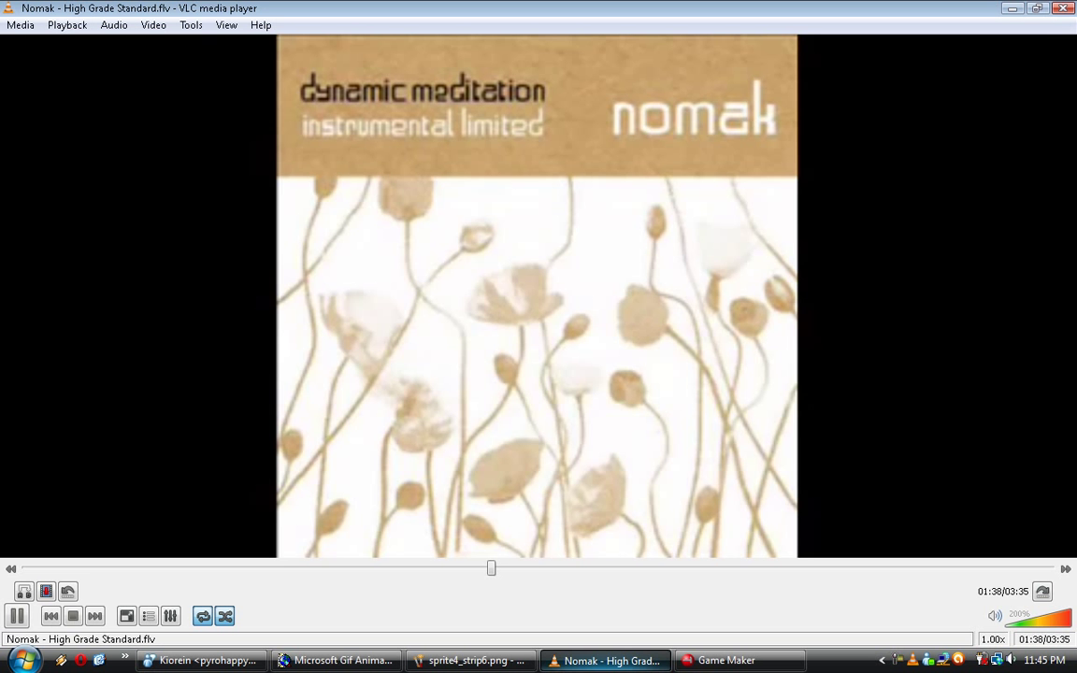
click(606, 661)
click(739, 661)
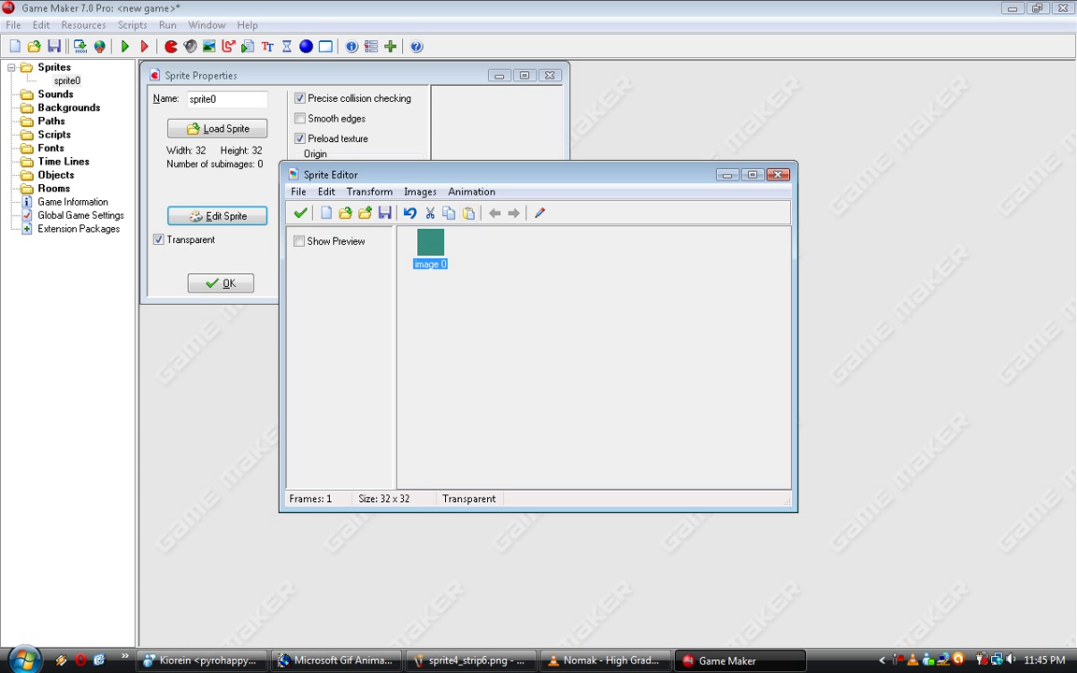
key(ctrl+v)
click(464, 316)
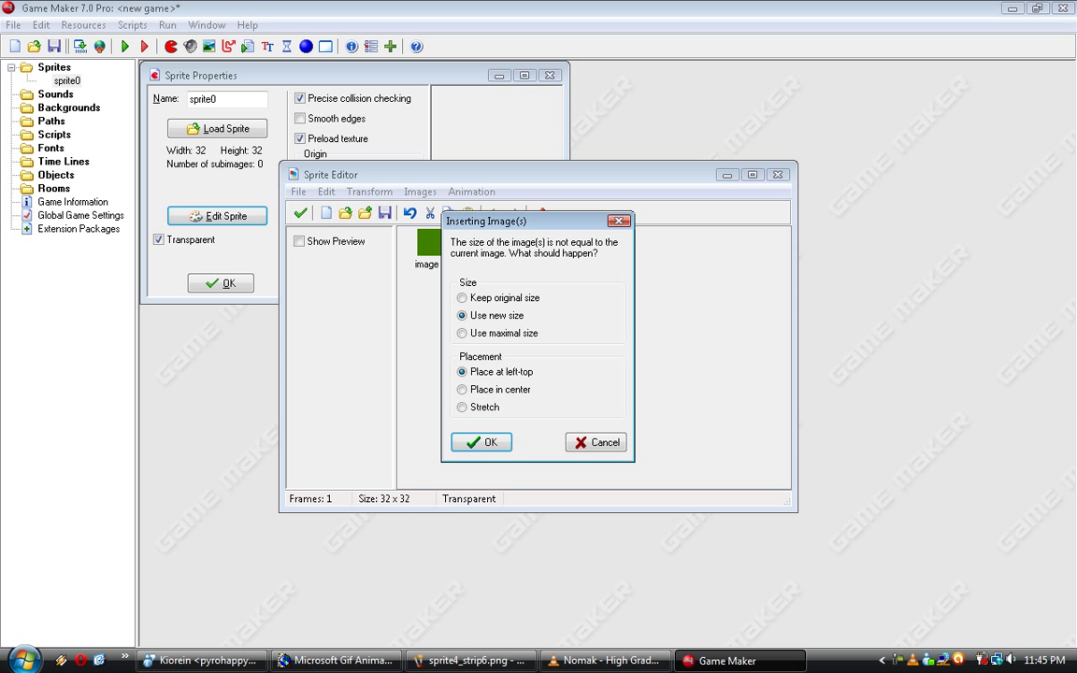
- Try the original-size and maximal-size options for the image being inserted
click(503, 298)
drag(538, 221, 802, 221)
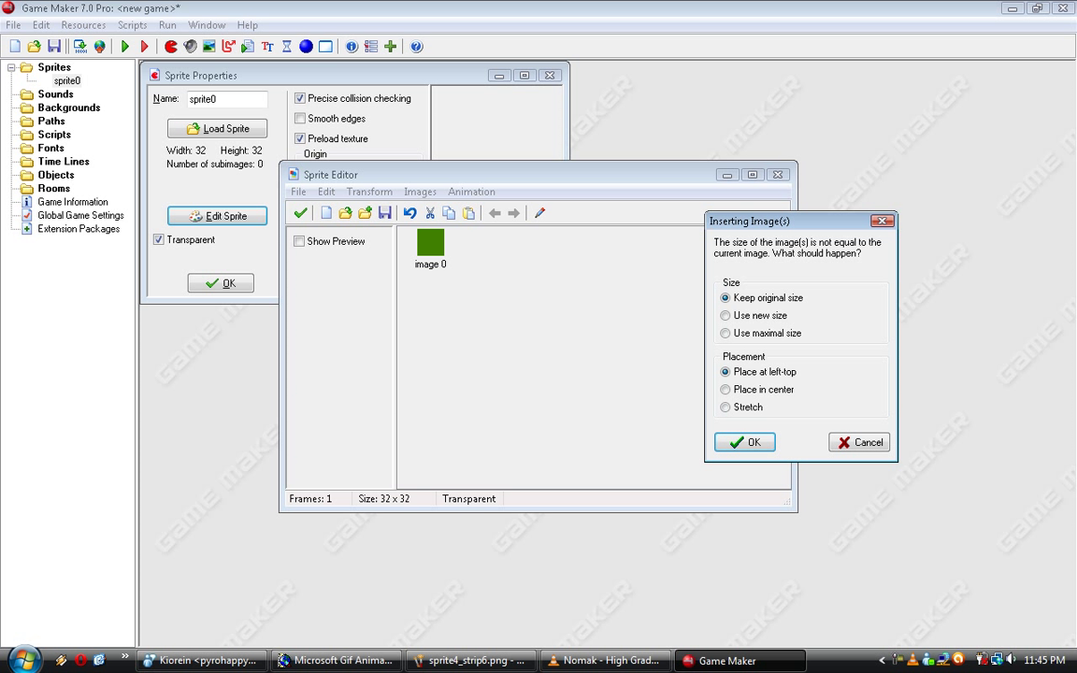
click(738, 316)
key(Down)
drag(785, 221, 469, 160)
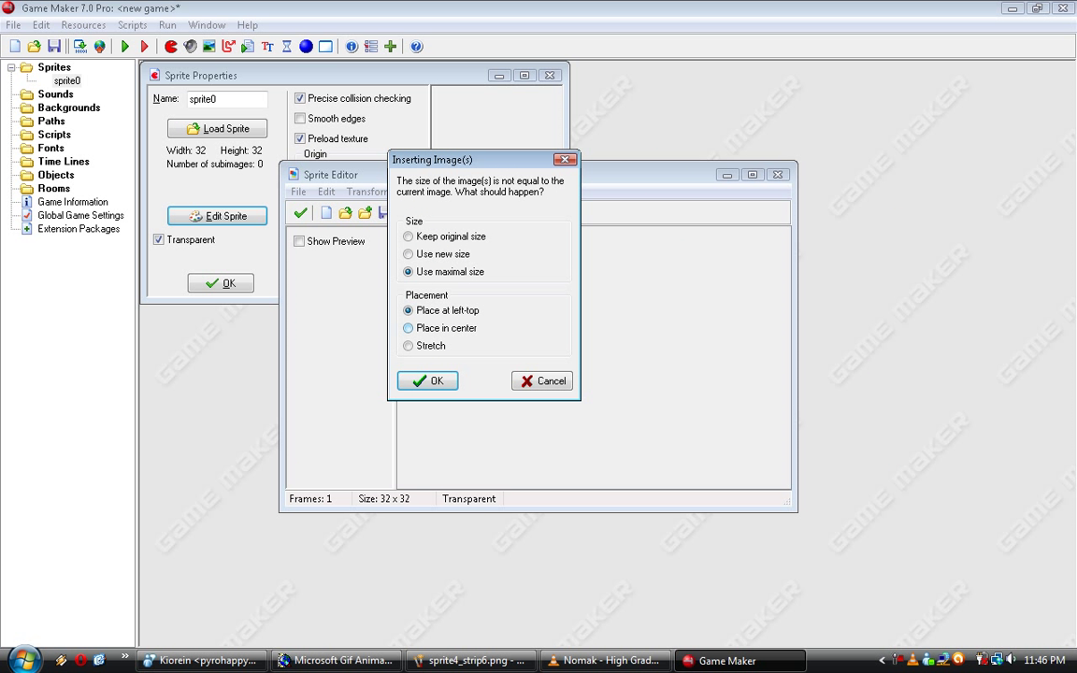
- Insert the bud frame with the new size and centred placement, and delete the leftover blank frame, image 1
click(446, 328)
click(408, 346)
click(409, 328)
key(Up)
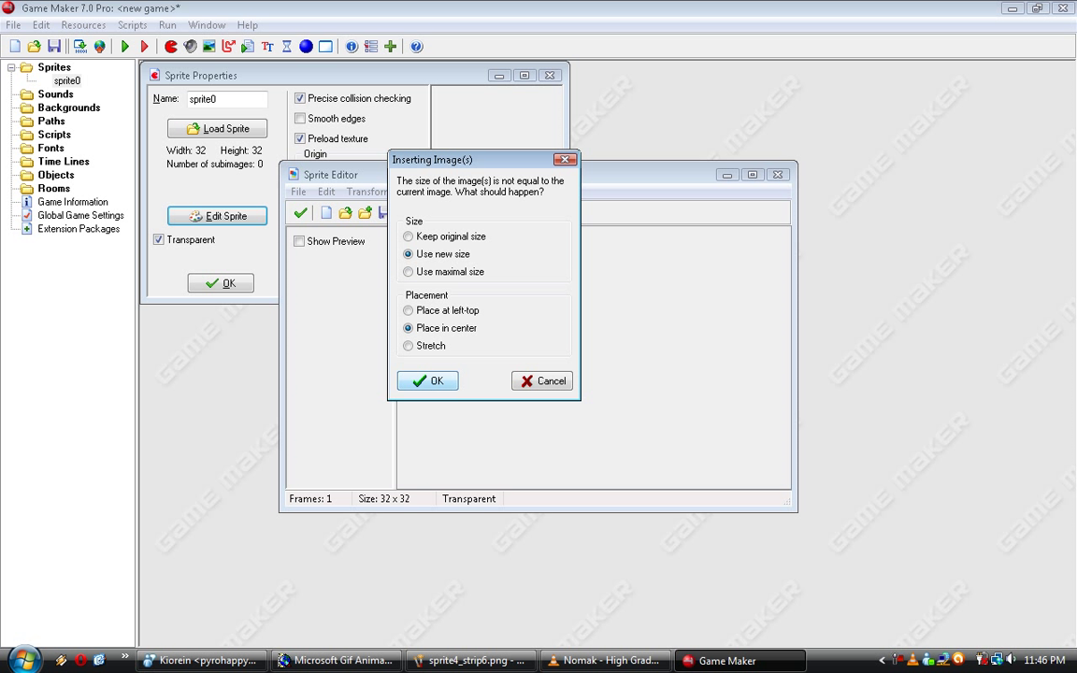
key(Down)
key(Up)
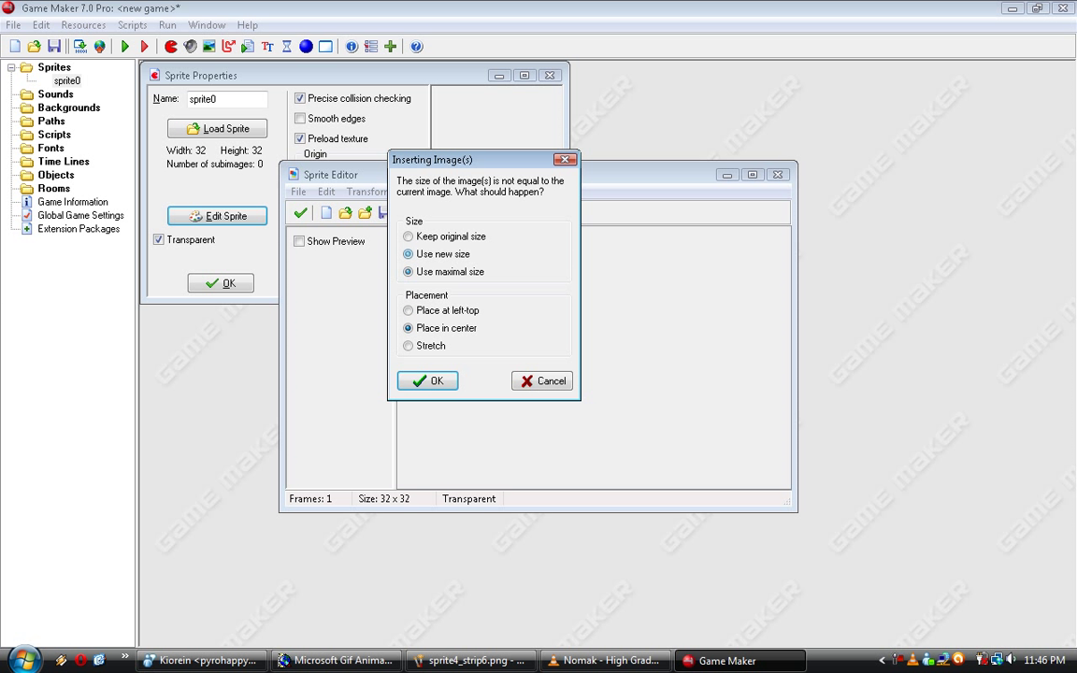
key(Return)
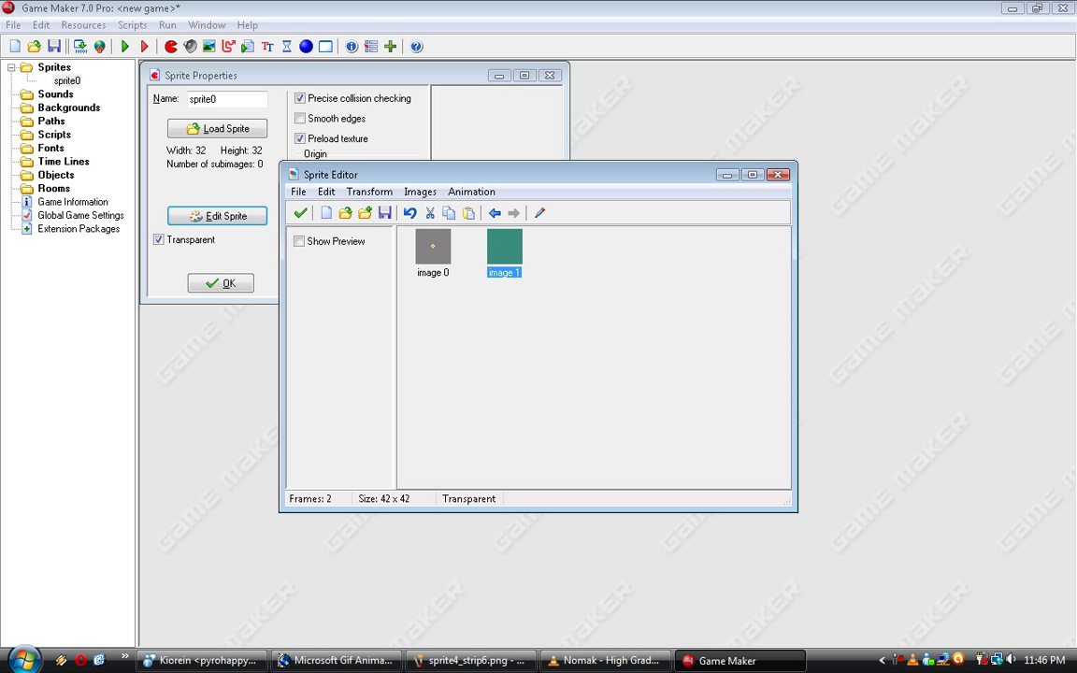
key(Delete)
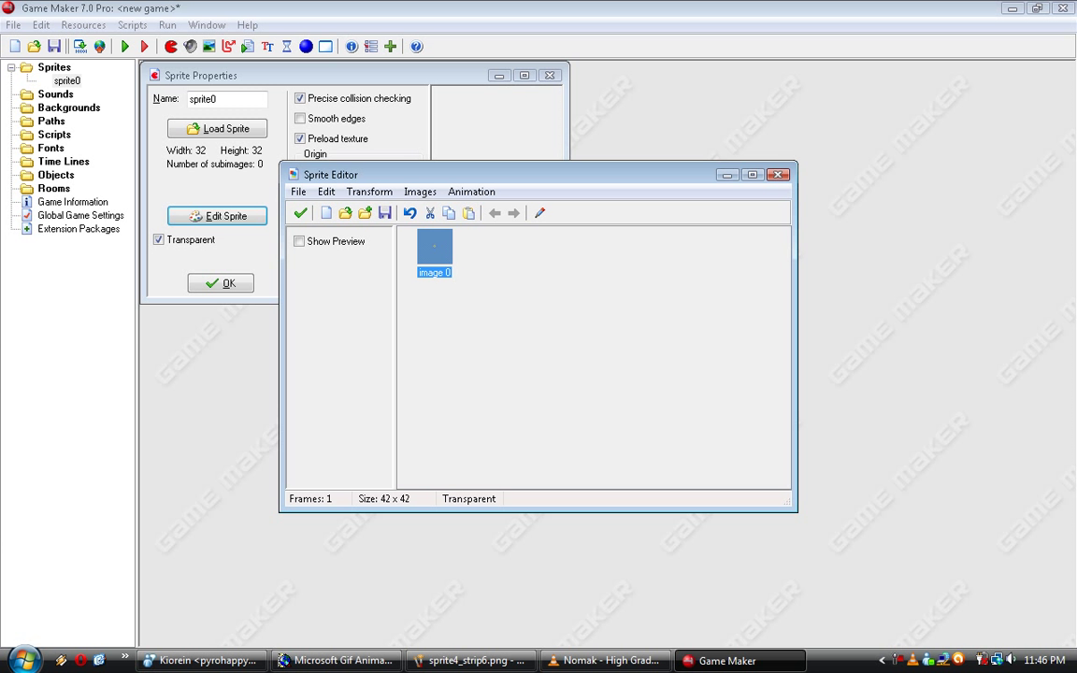
- Duplicate the bud frame, image 0, in Game Maker's Sprite Editor by copying and pasting it
click(474, 660)
click(475, 660)
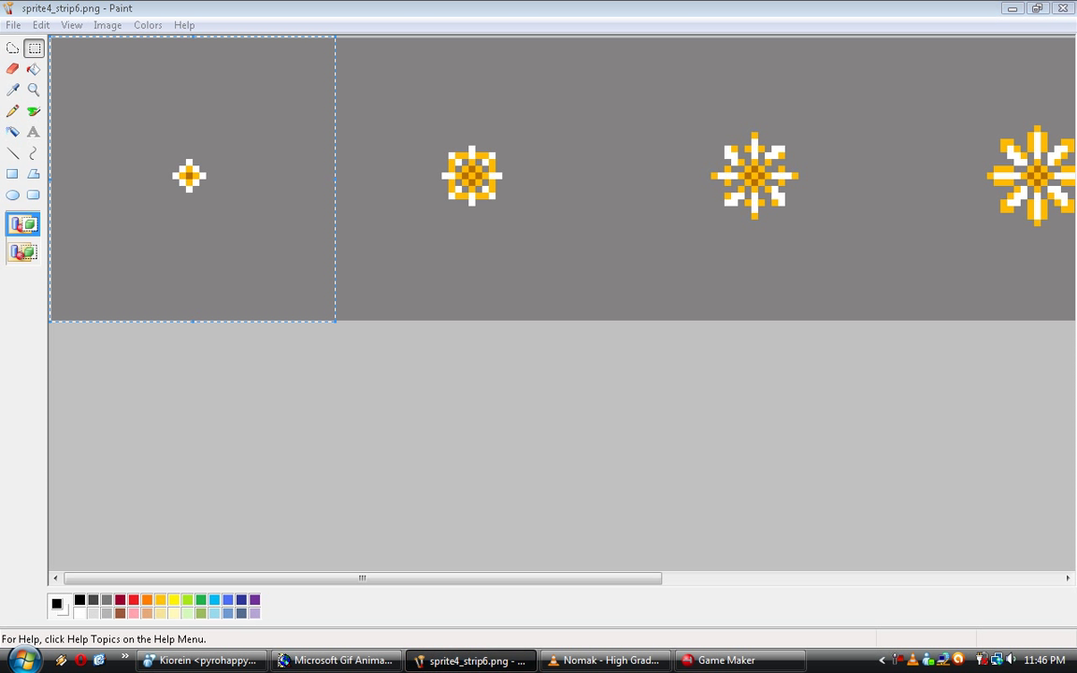
click(449, 213)
click(468, 213)
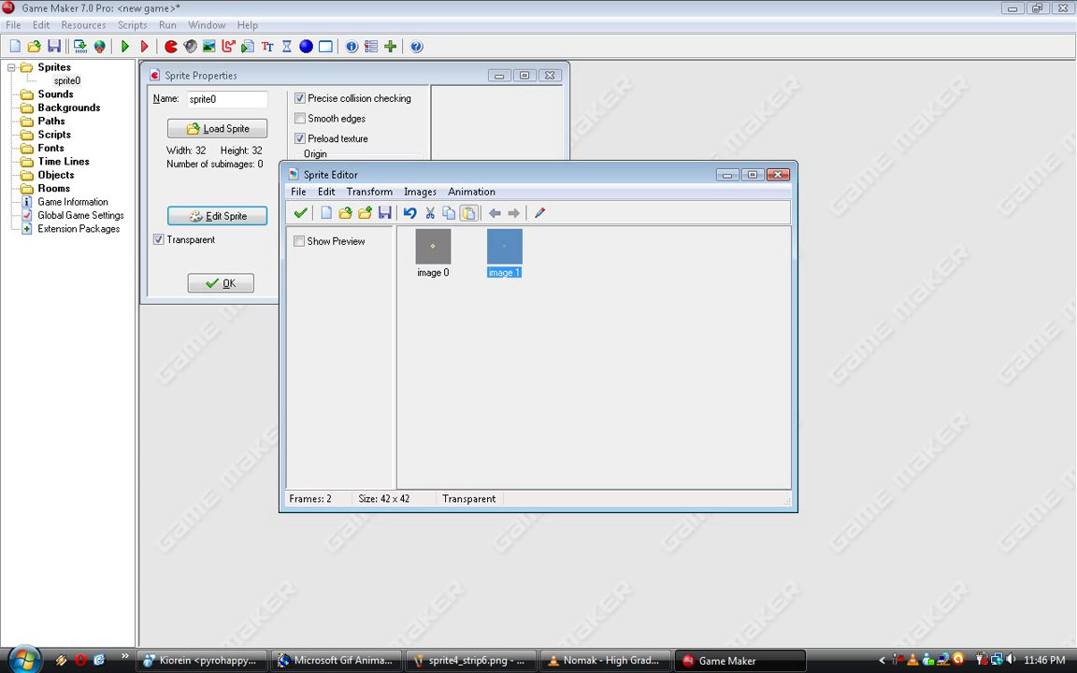
click(509, 348)
- Switch to Paint and copy the square second frame of the flower strip
click(475, 660)
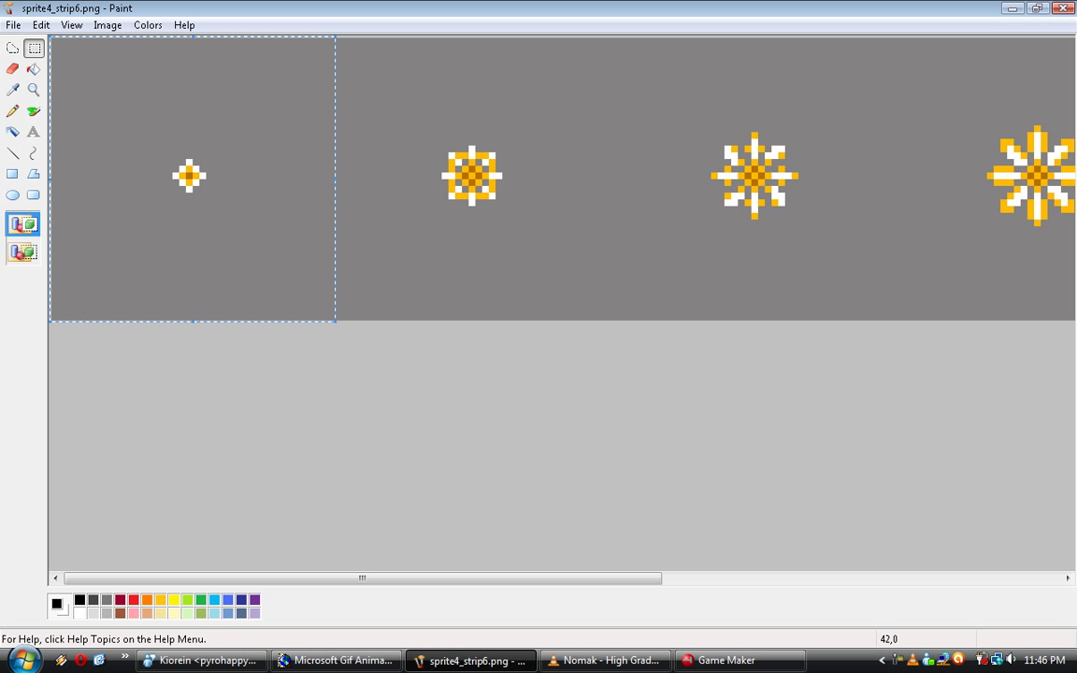
mouse_move(336, 38)
mouse_down()
mouse_move(467, 320)
mouse_move(606, 319)
mouse_up()
right_click(510, 231)
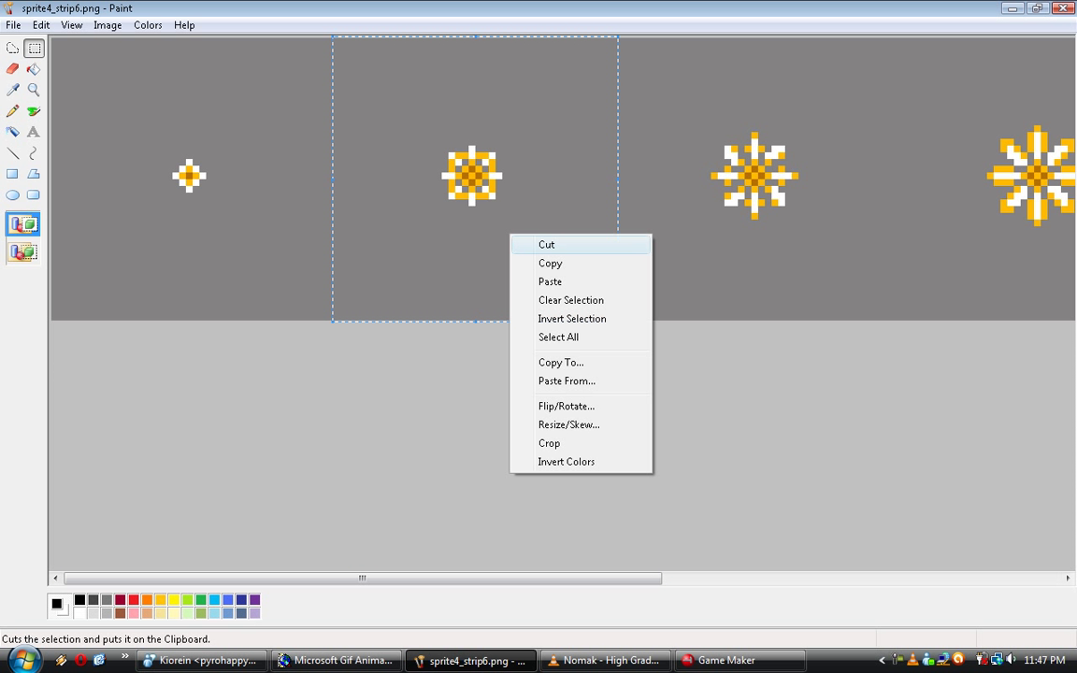
click(546, 262)
- Switch to Game Maker and paste the second flower frame in front of the last bud frame, image 1
click(743, 660)
click(503, 248)
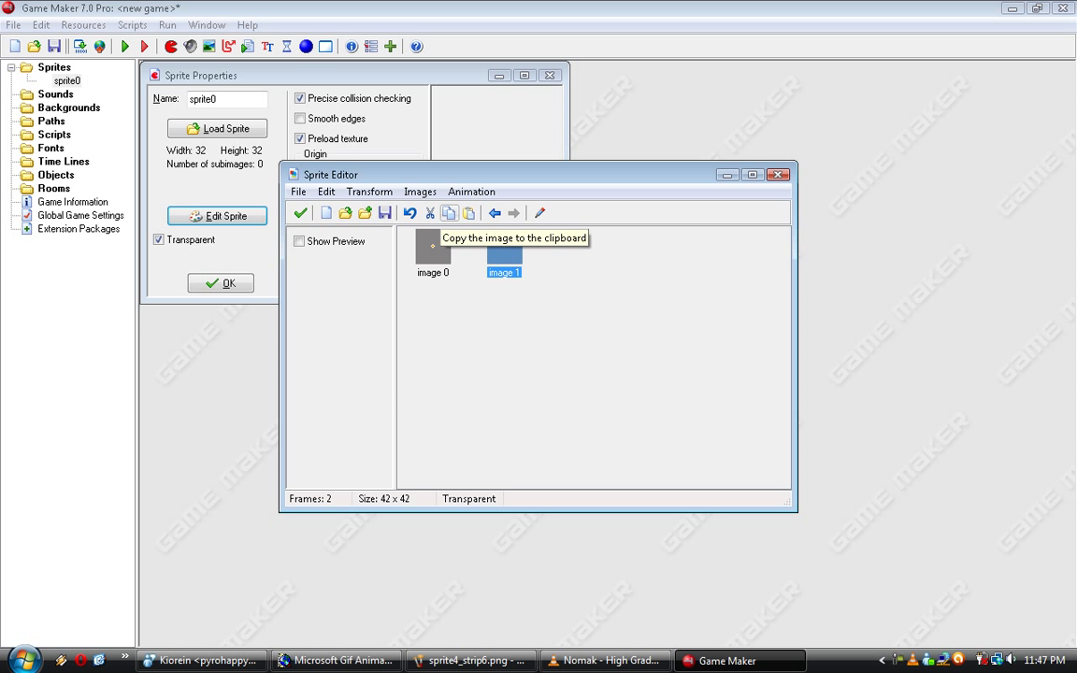
click(433, 248)
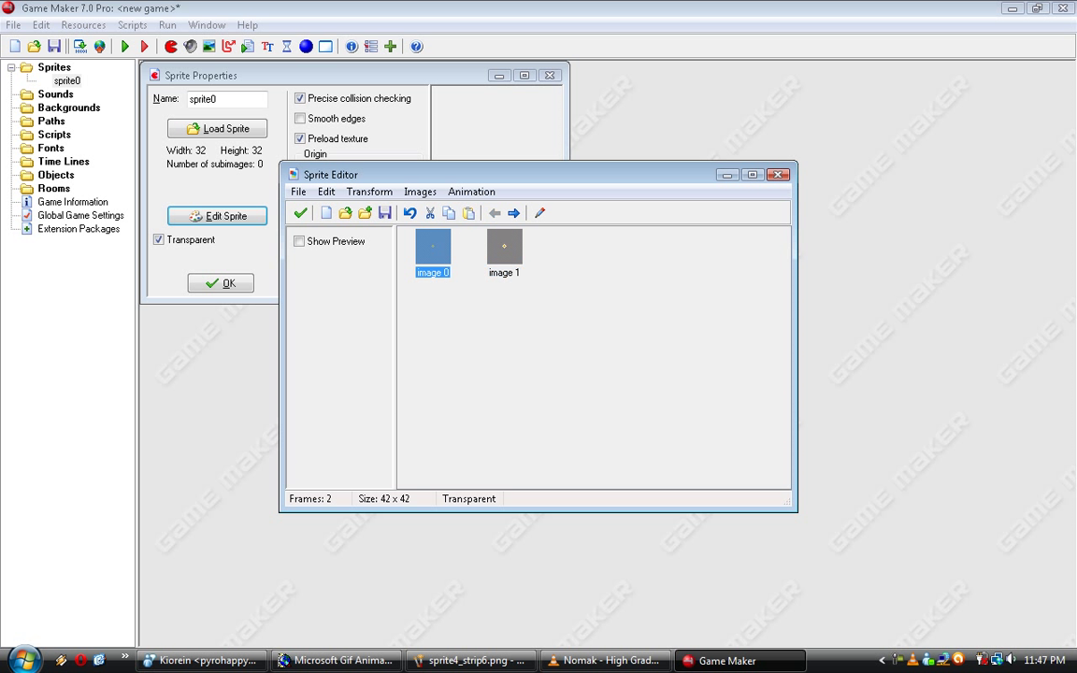
click(504, 247)
click(433, 248)
click(504, 248)
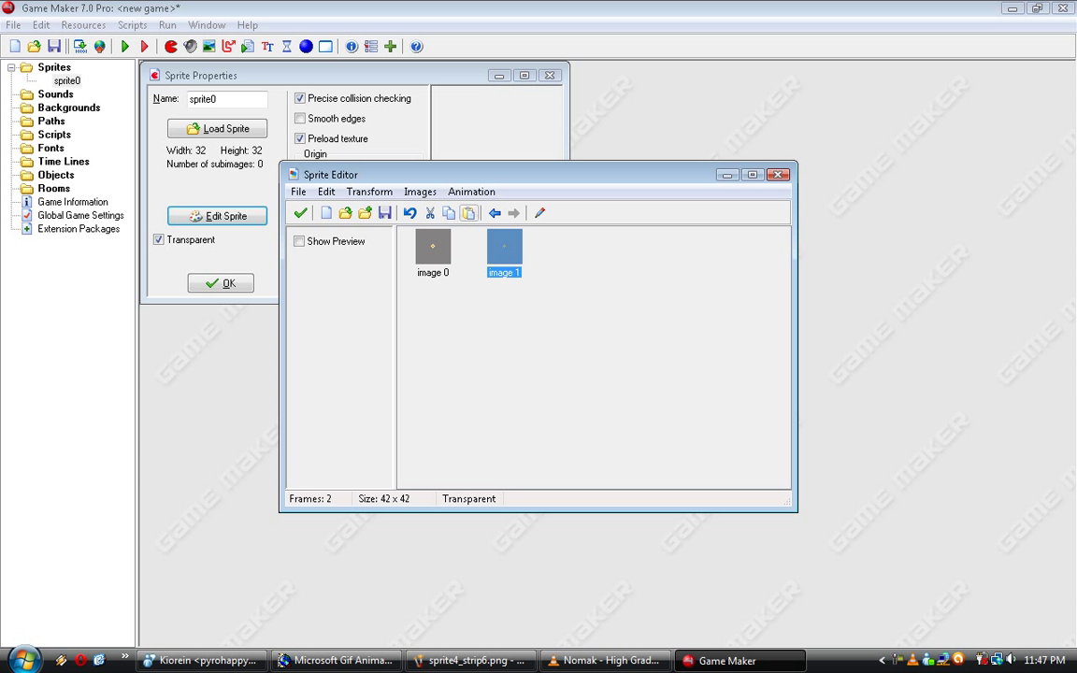
click(468, 213)
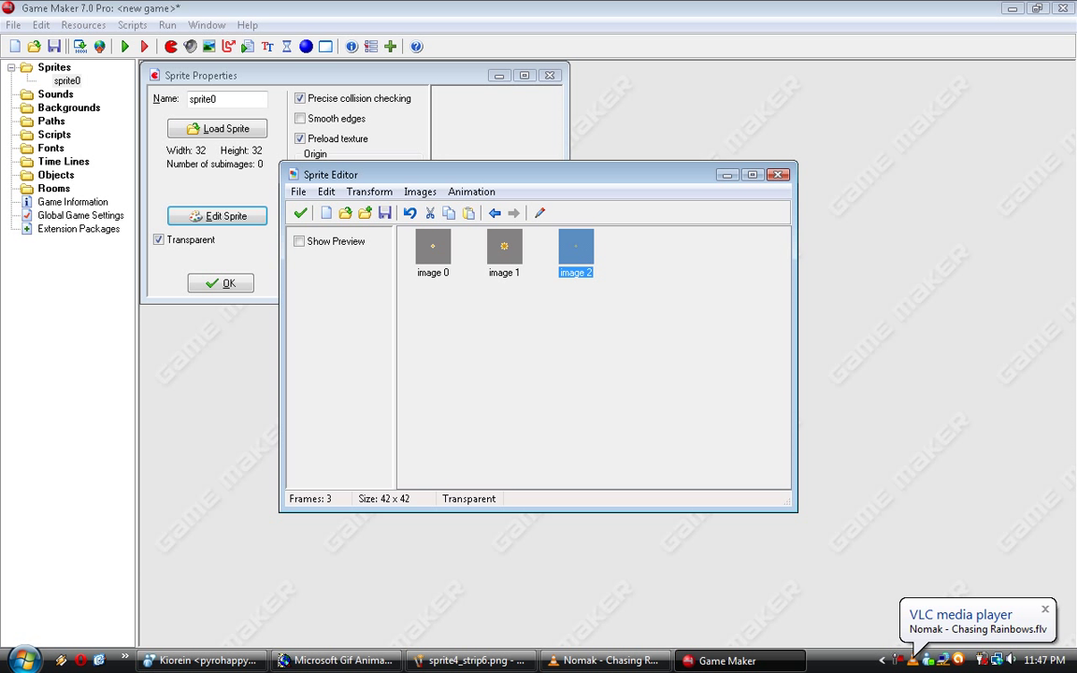
- Switch to Paint, clear the current selection and copy the square third frame of the flower strip
click(471, 661)
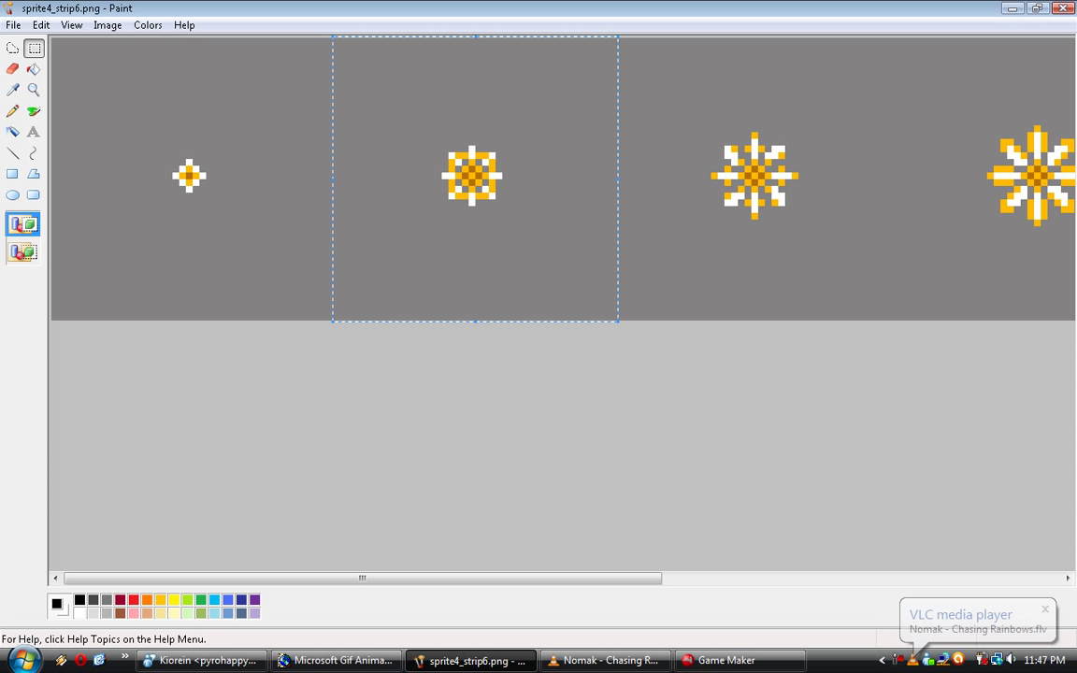
key(Escape)
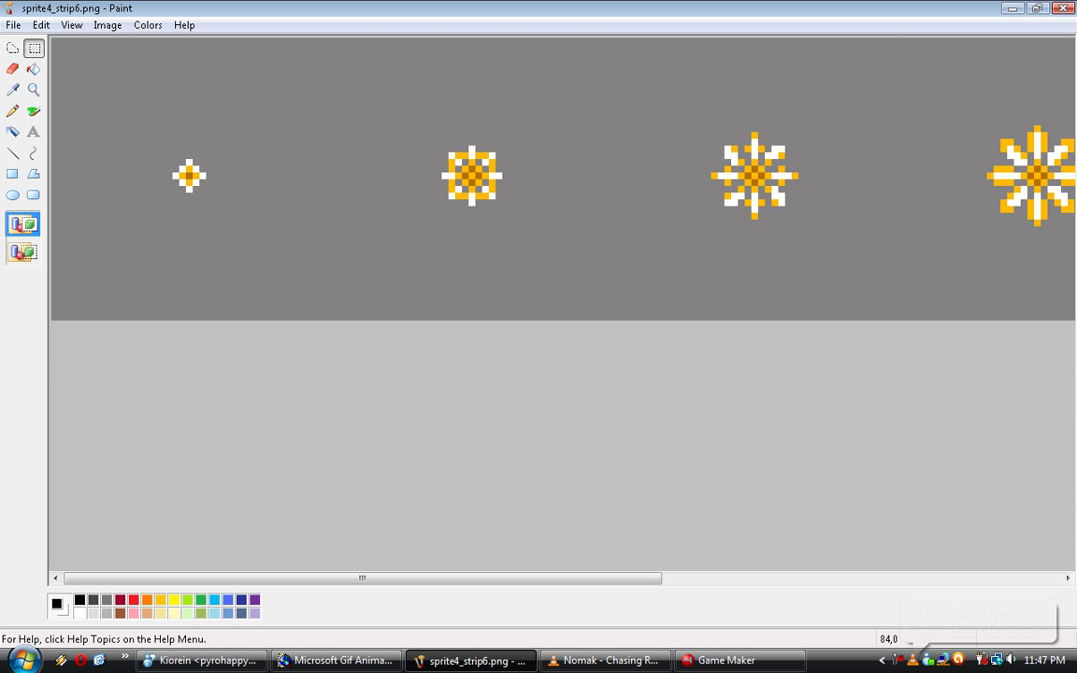
drag(620, 40, 742, 319)
drag(742, 190, 888, 574)
right_click(841, 281)
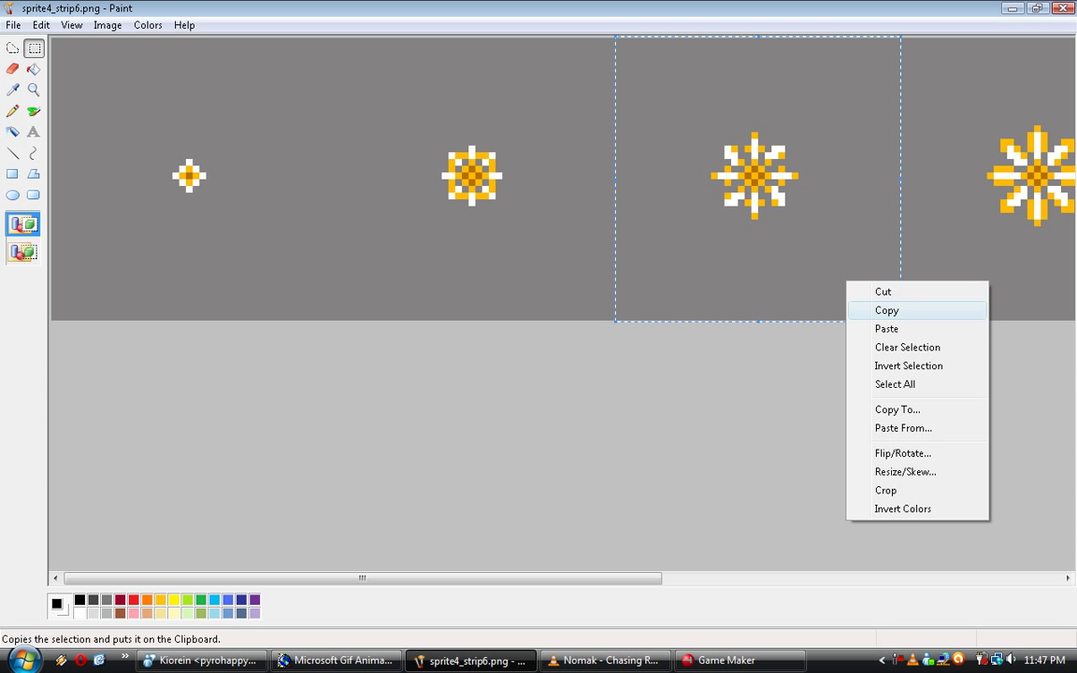
click(865, 308)
- Switch to Game Maker and paste the third flower frame in front of the last bud frame, image 2
click(739, 660)
click(504, 248)
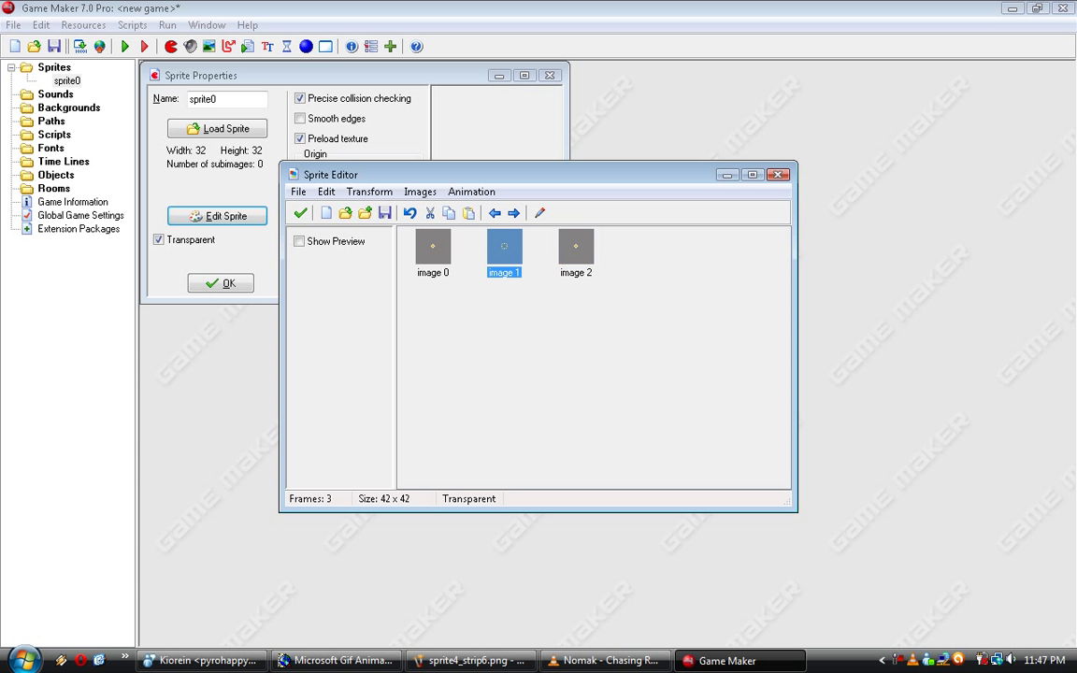
click(576, 248)
click(504, 247)
click(576, 248)
click(468, 213)
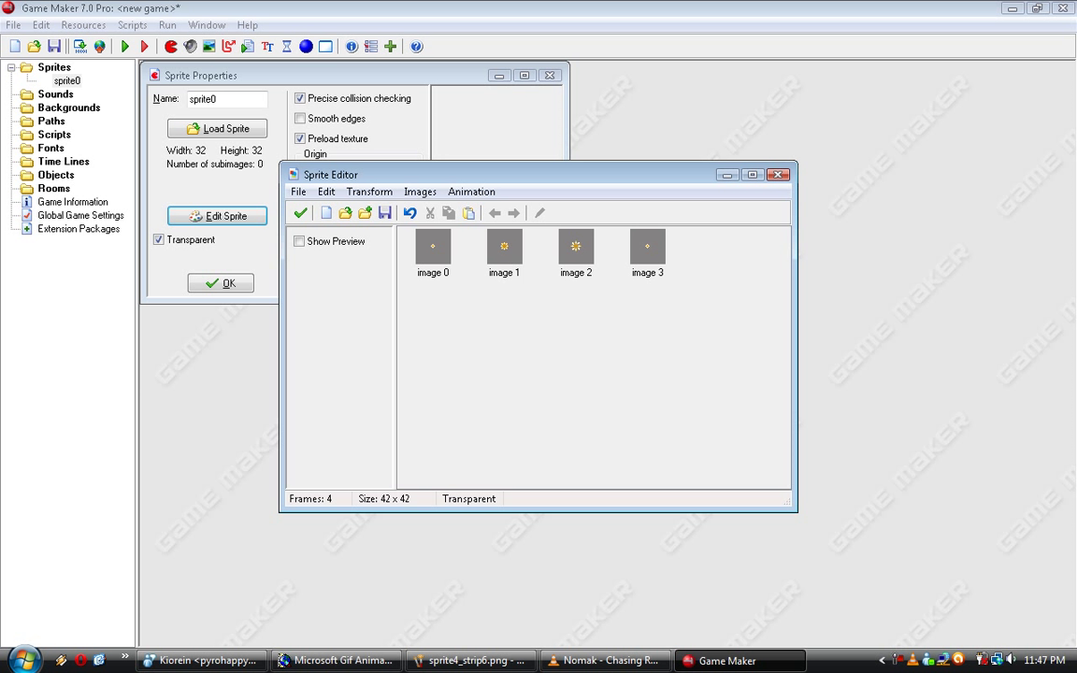
- Copy the fourth frame of the flower strip in Paint and paste it in Game Maker in front of image 3
click(470, 660)
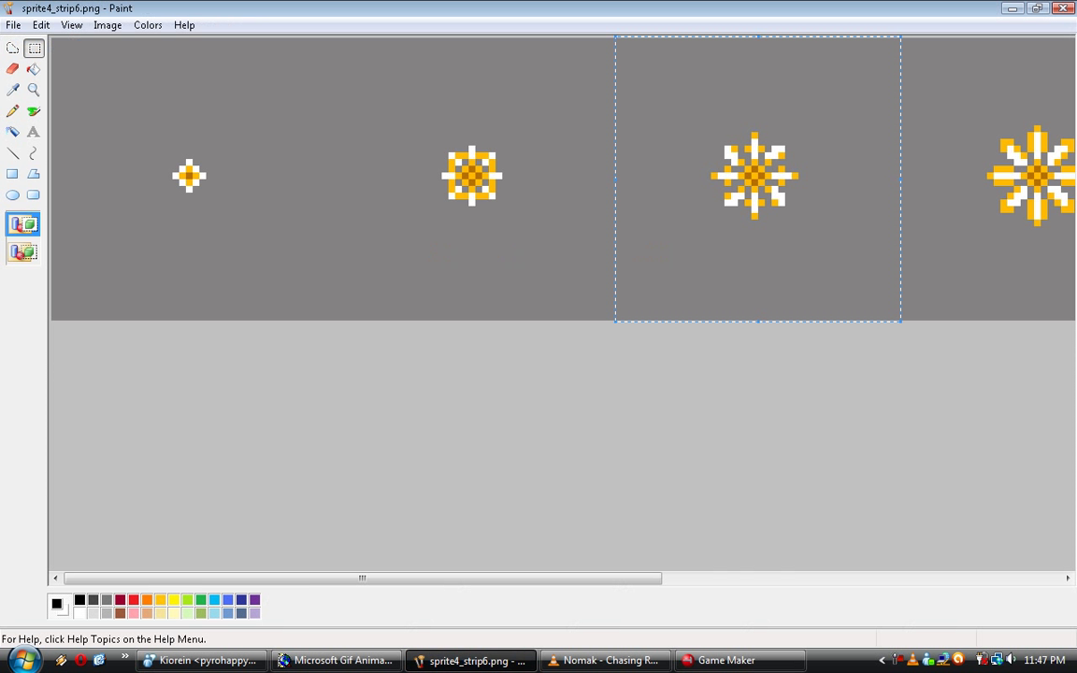
drag(420, 578, 673, 577)
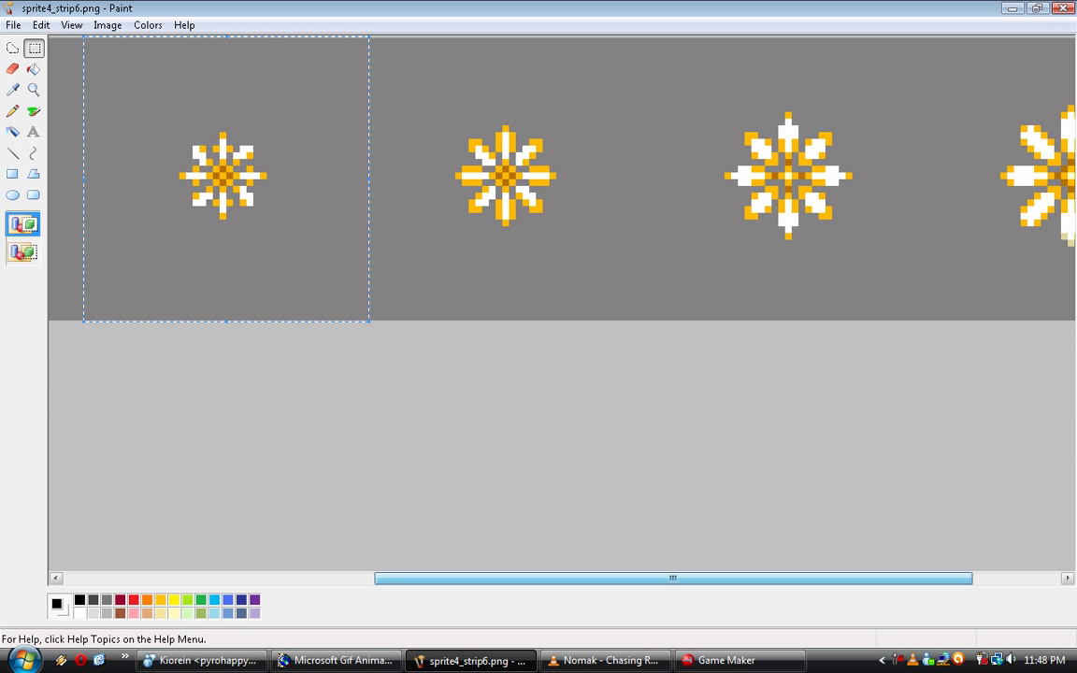
drag(370, 39, 654, 320)
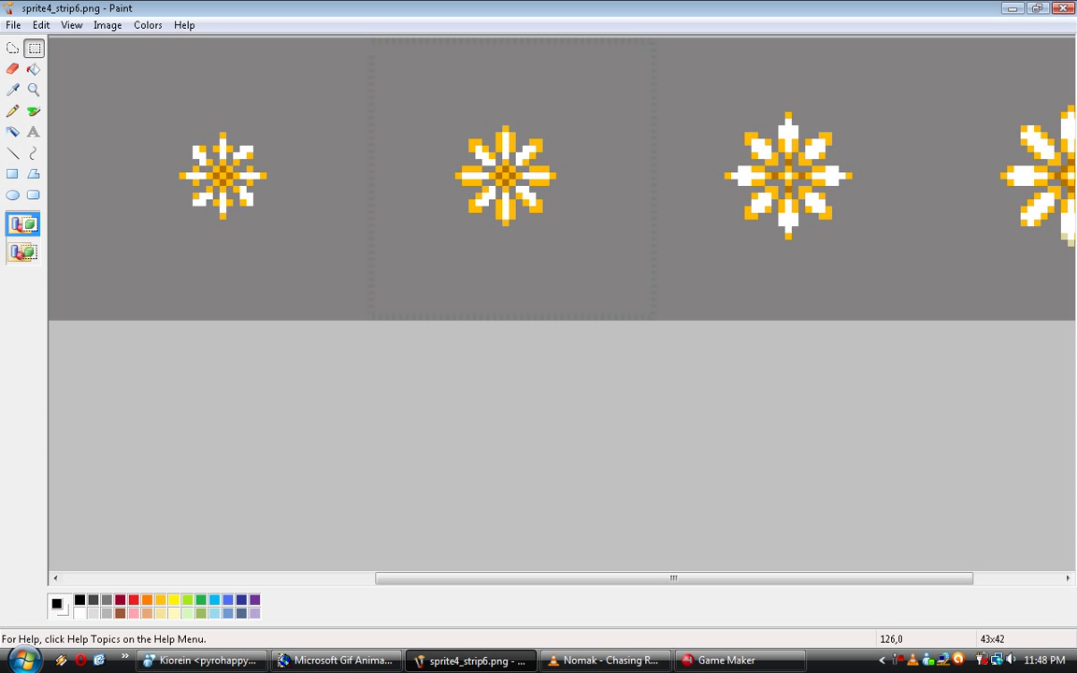
right_click(486, 207)
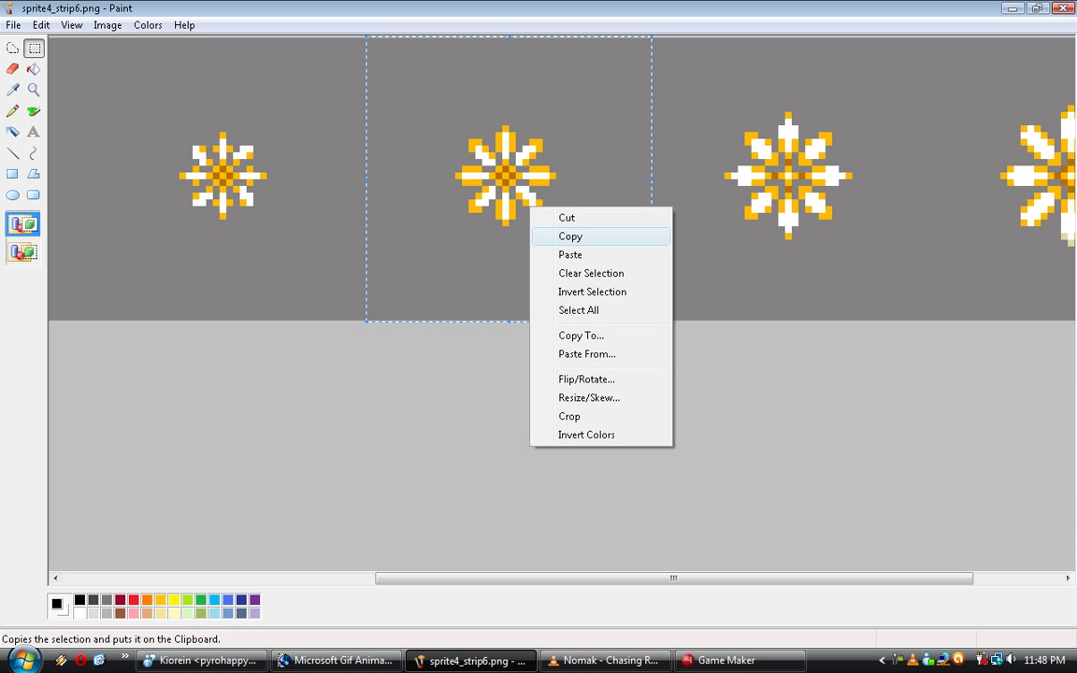
click(517, 236)
click(738, 660)
click(647, 246)
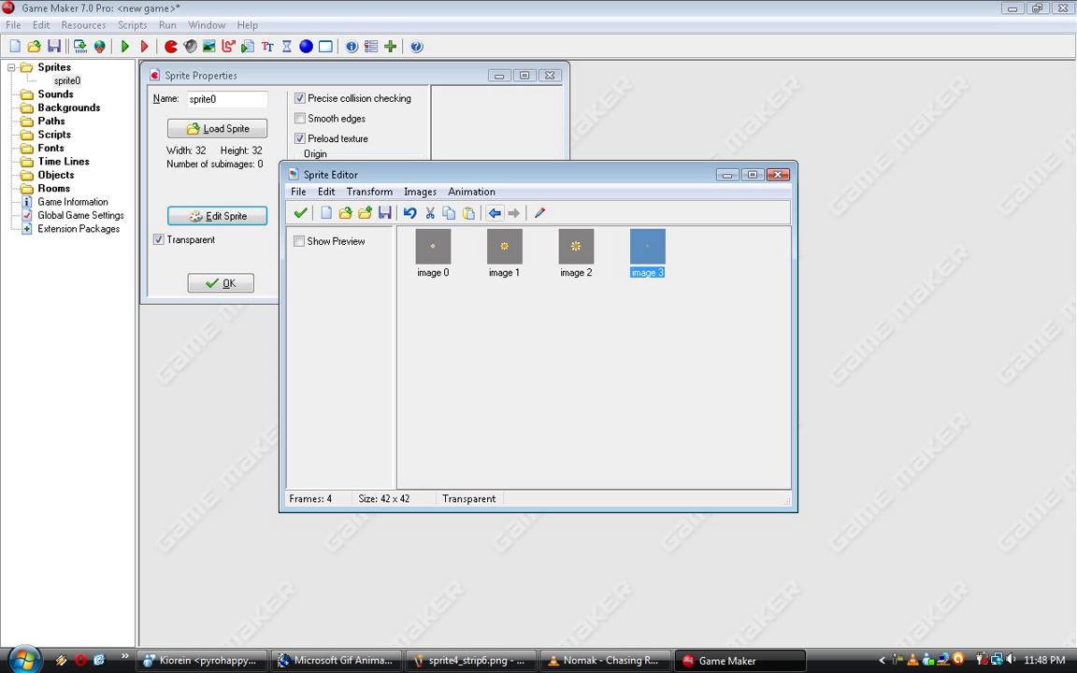
click(468, 213)
- Copy the fifth frame of the flower strip in Paint and paste it in Game Maker in front of image 4
click(470, 660)
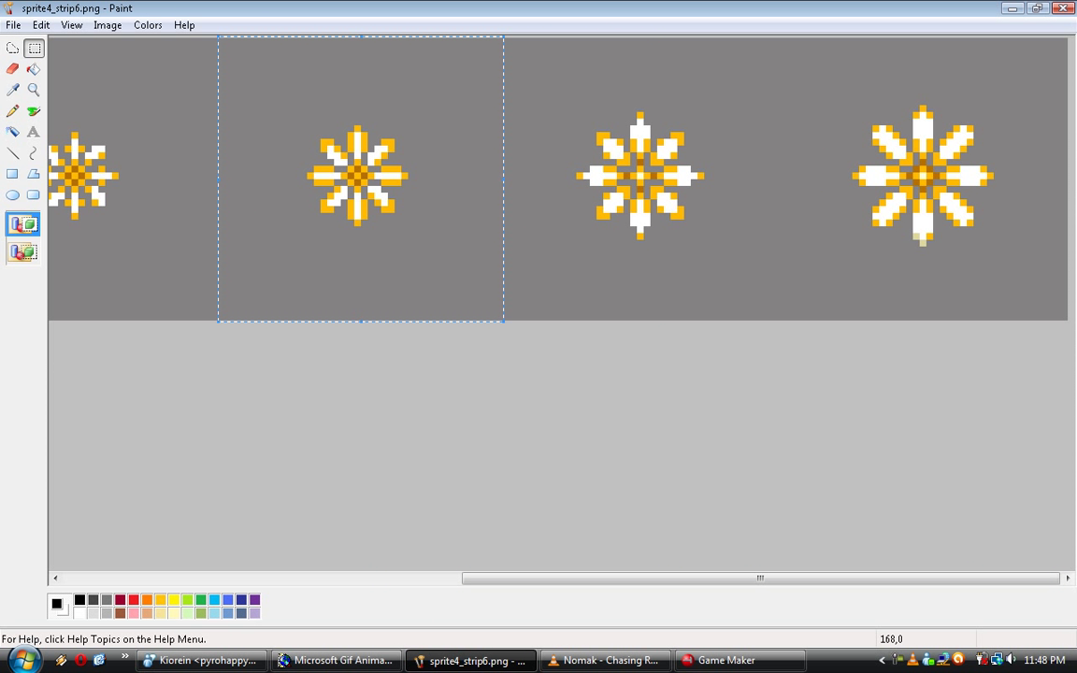
drag(505, 40, 774, 320)
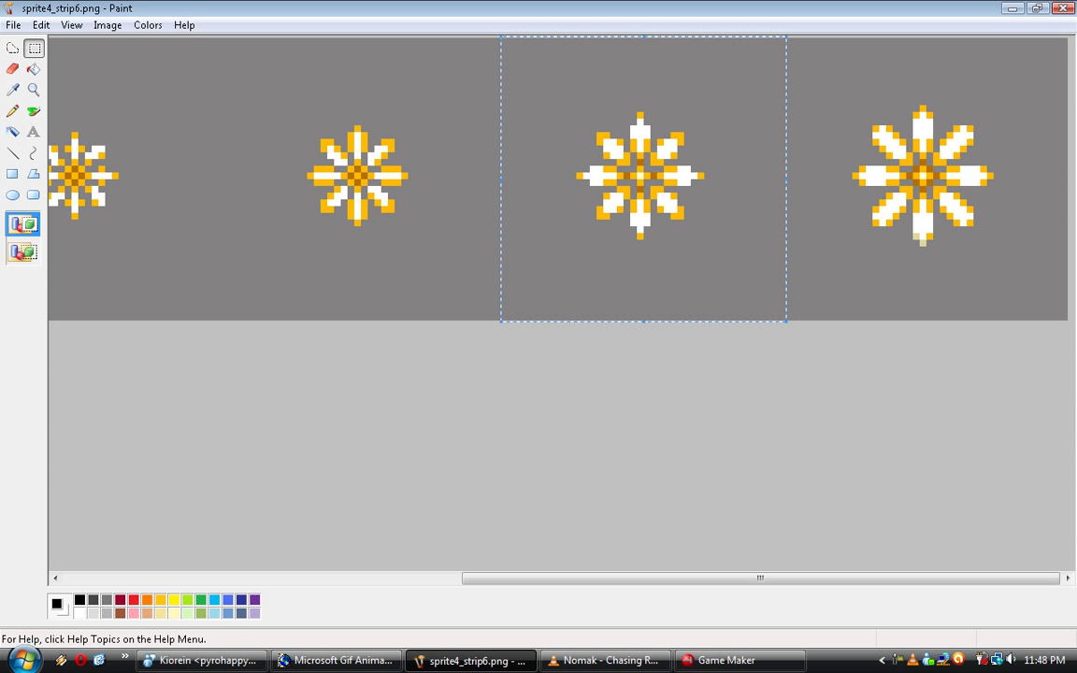
right_click(636, 192)
click(685, 222)
key(alt+Tab)
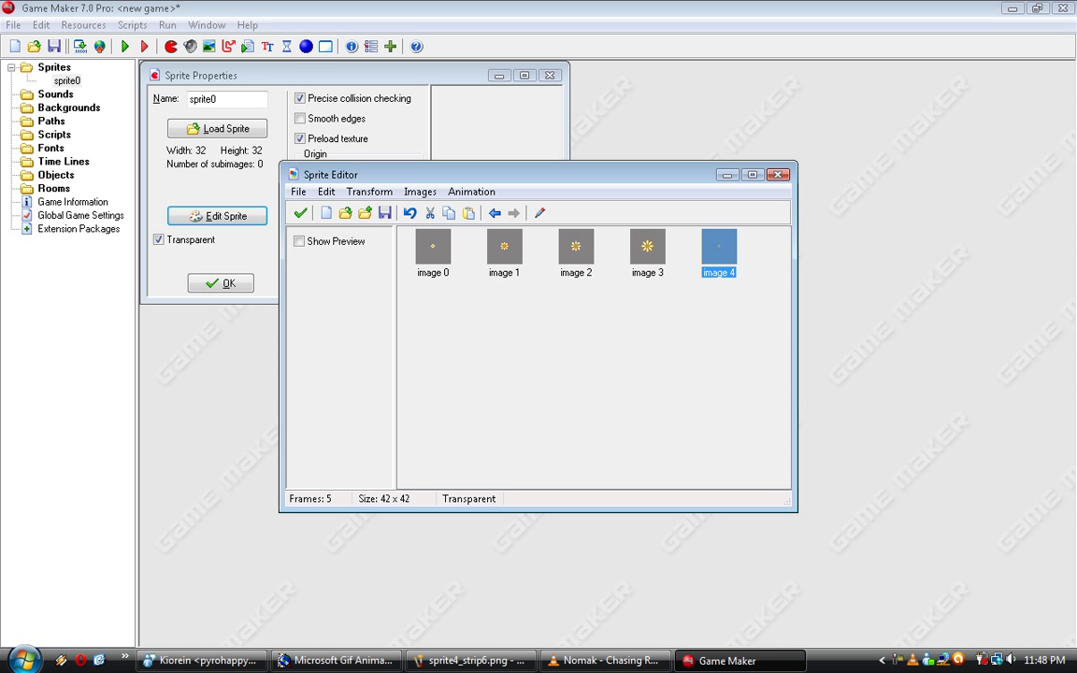
key(ctrl+v)
- Copy the sixth and last frame of the flower strip in Paint and paste it in Game Maker in front of image 5
key(alt+Tab)
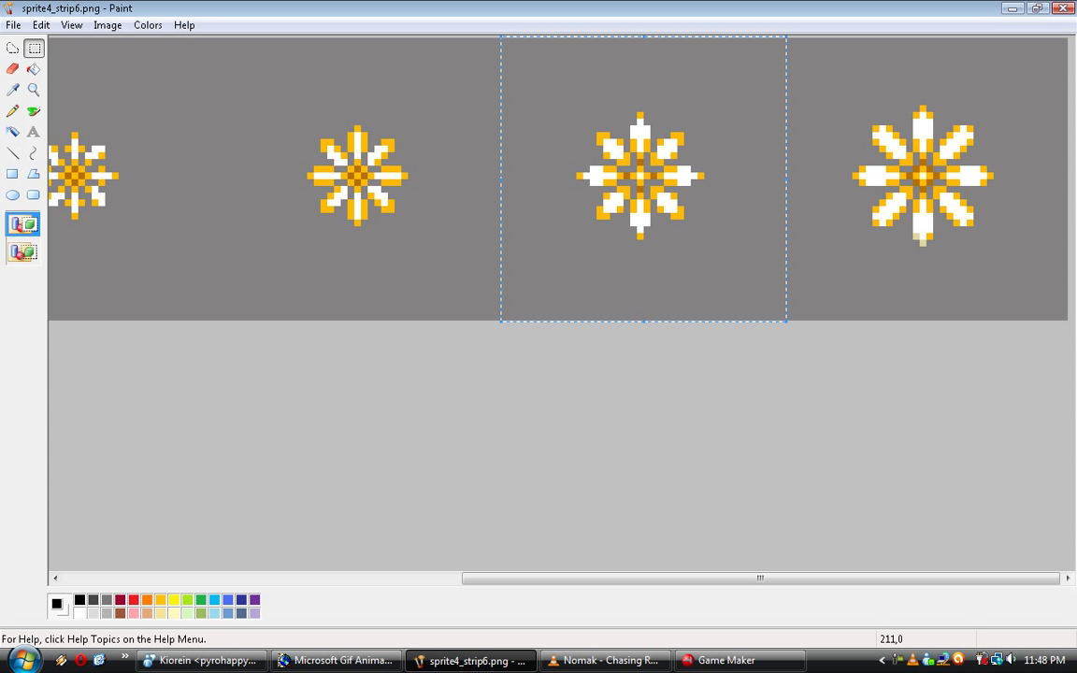
drag(788, 38, 1068, 320)
right_click(888, 218)
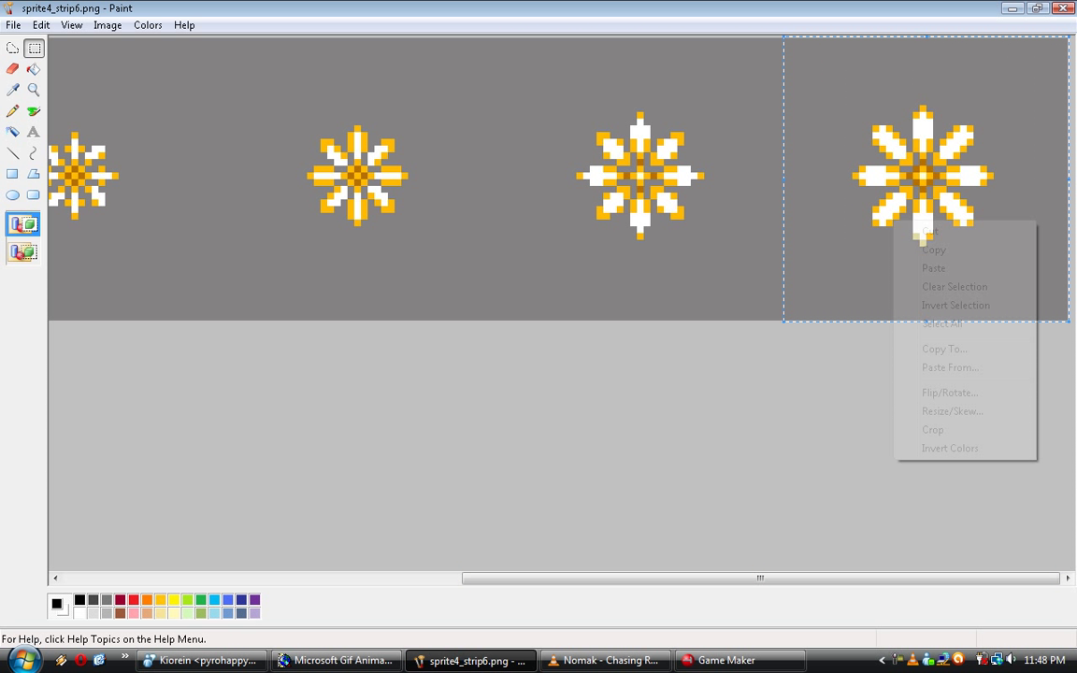
click(928, 248)
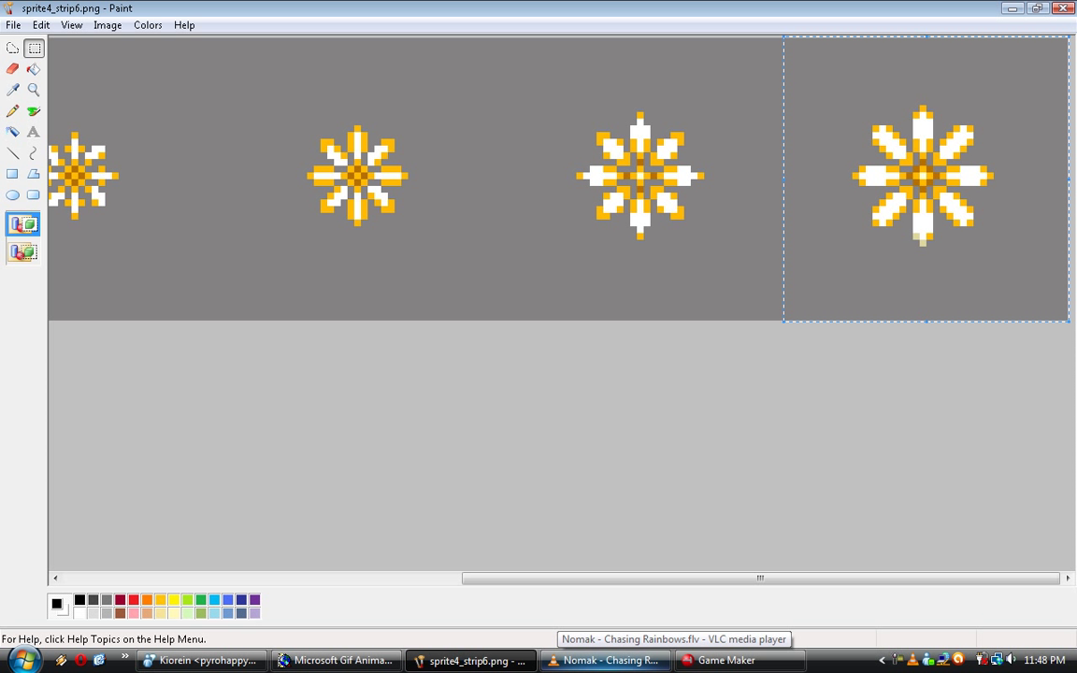
click(727, 660)
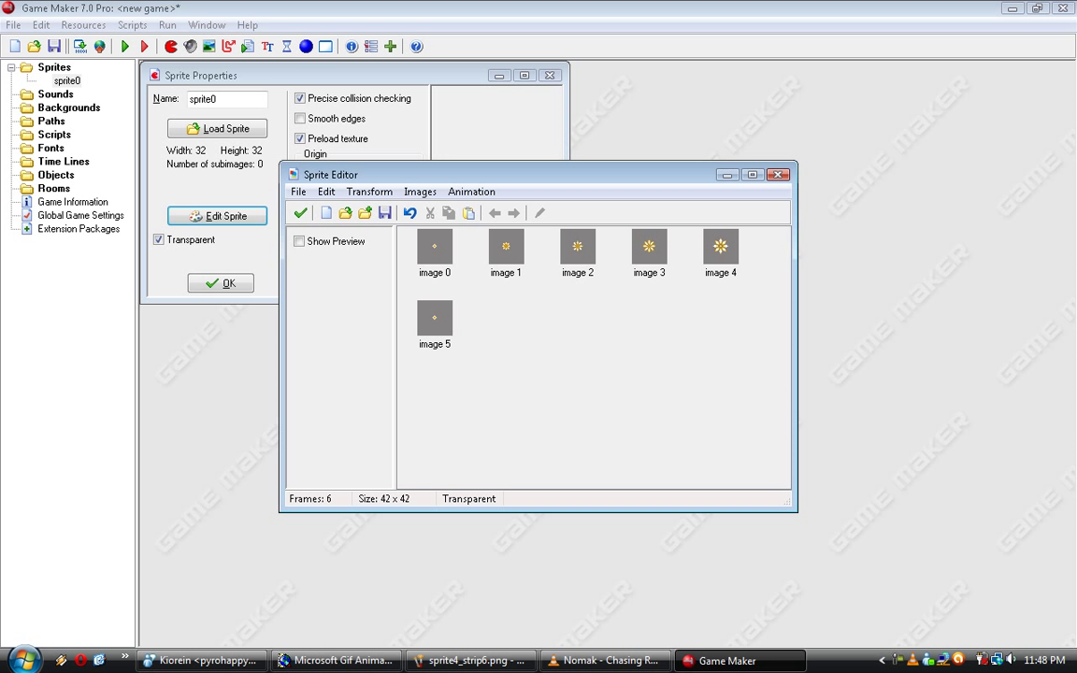
click(435, 319)
click(469, 214)
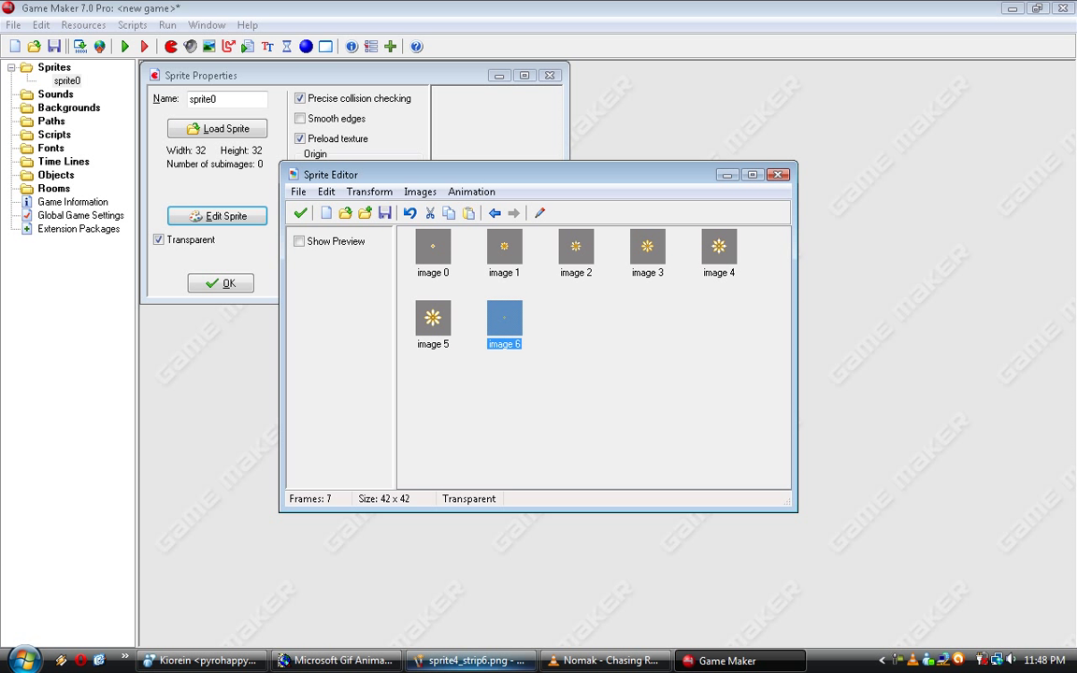
- Delete the leftover bud frame, image 6, from the sprite and maximize the Sprite Editor
key(alt+Tab)
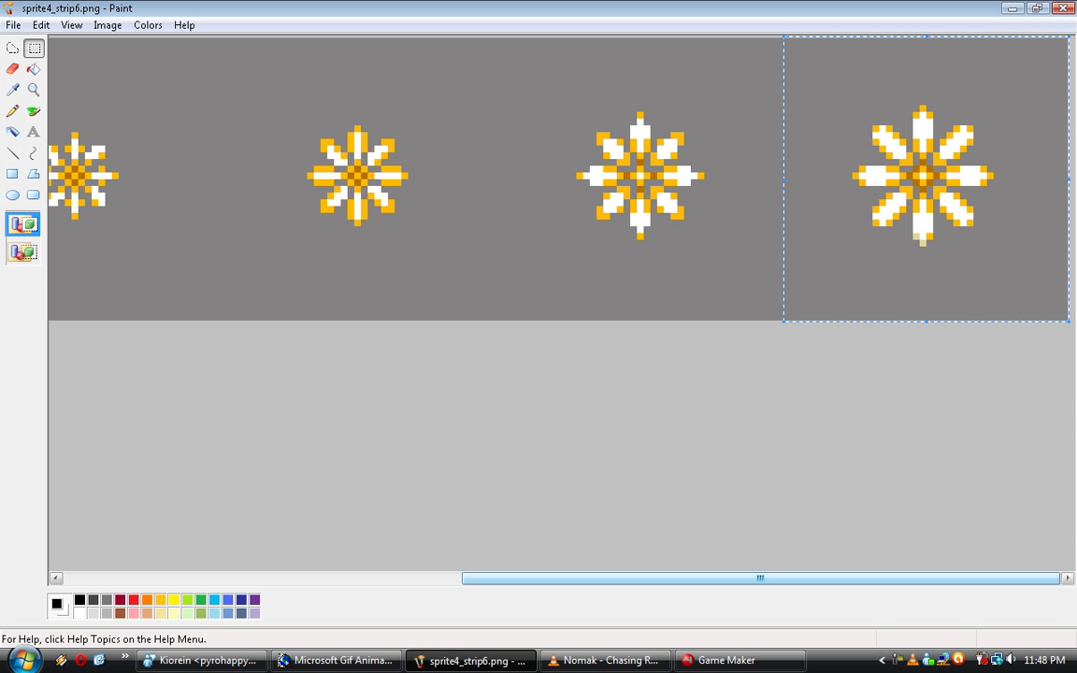
key(alt+Tab)
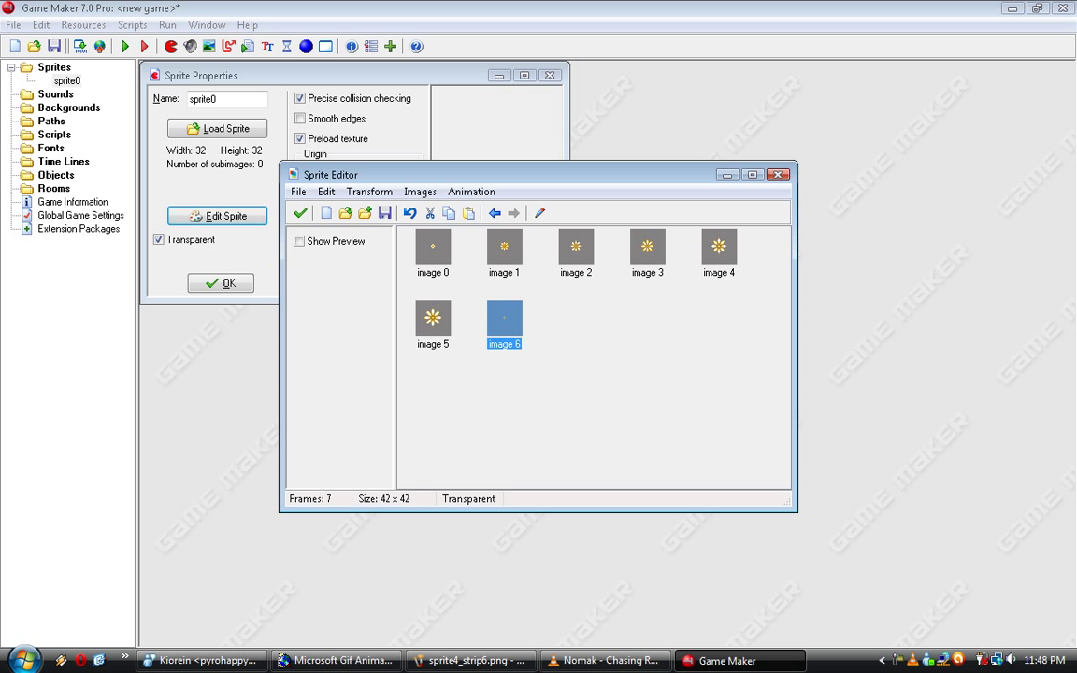
key(Delete)
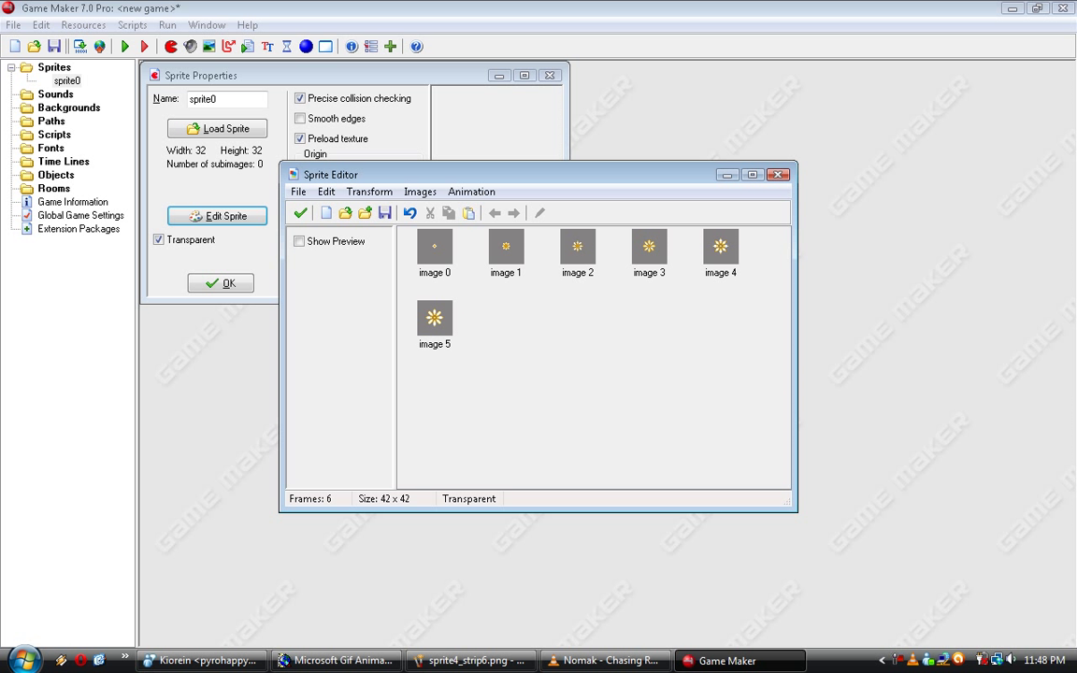
click(752, 174)
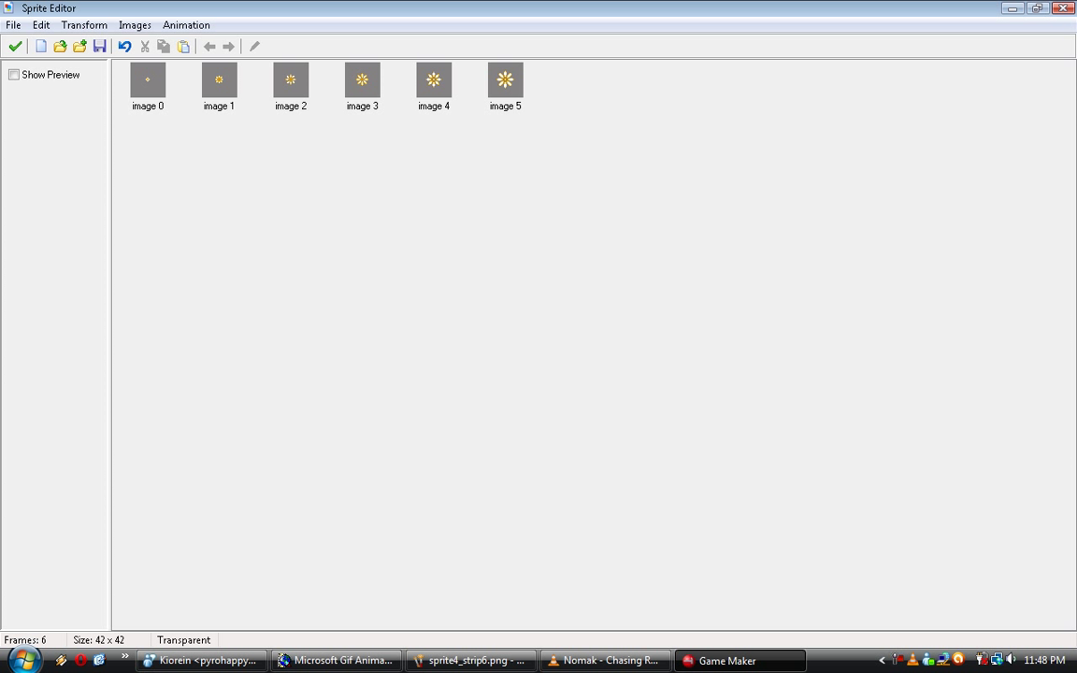
- Reverse the order of the flower animation's frames, and undo the reversal
click(186, 26)
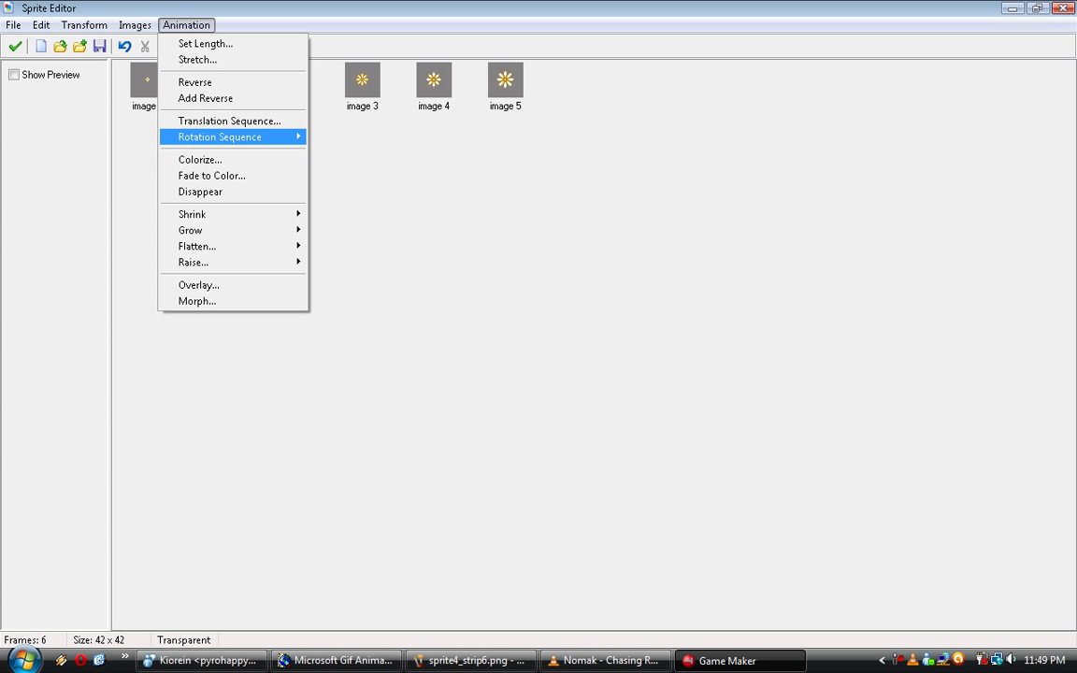
mouse_move(233, 136)
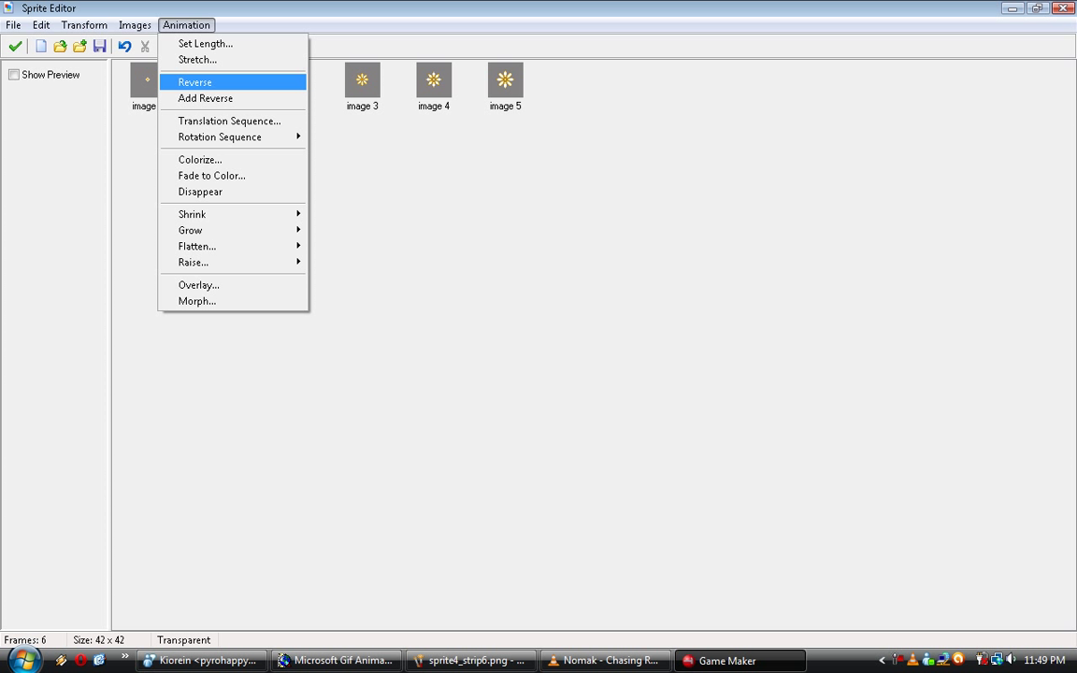
click(194, 82)
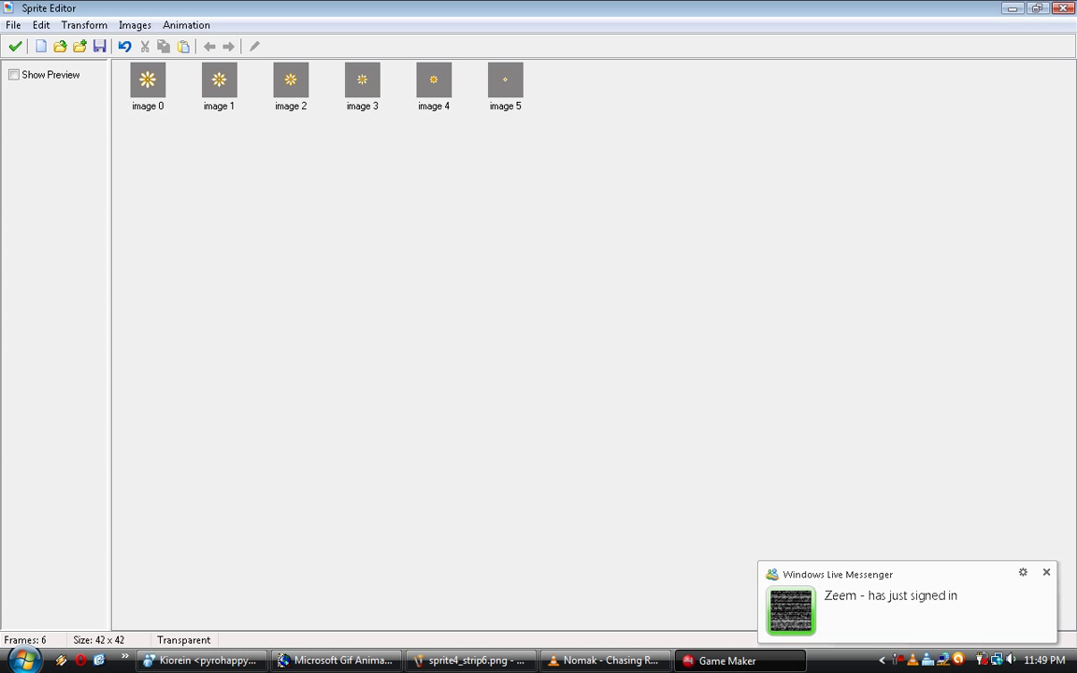
key(ctrl+z)
- Try Add Reverse to append the frames in reverse order, and undo it
click(186, 25)
click(195, 99)
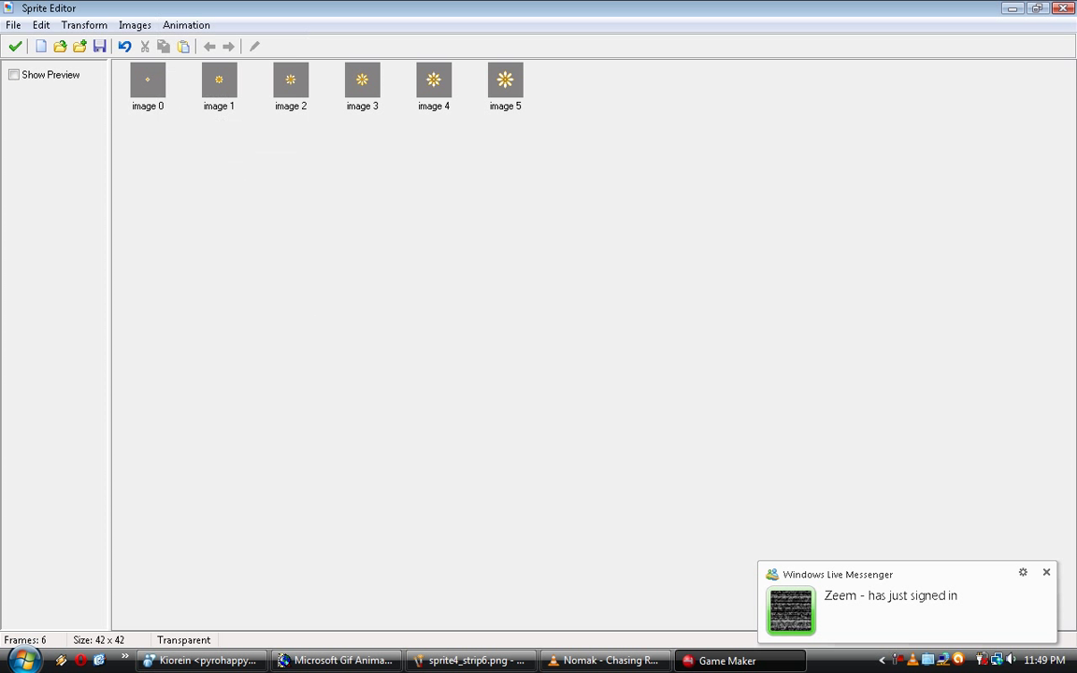
click(186, 26)
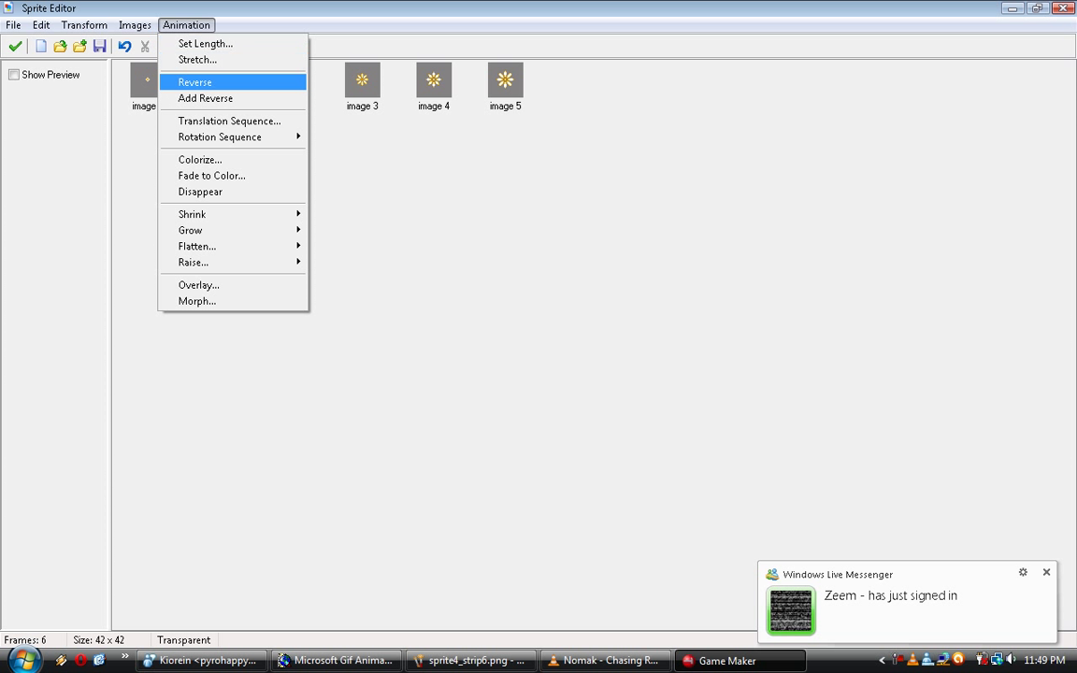
click(205, 98)
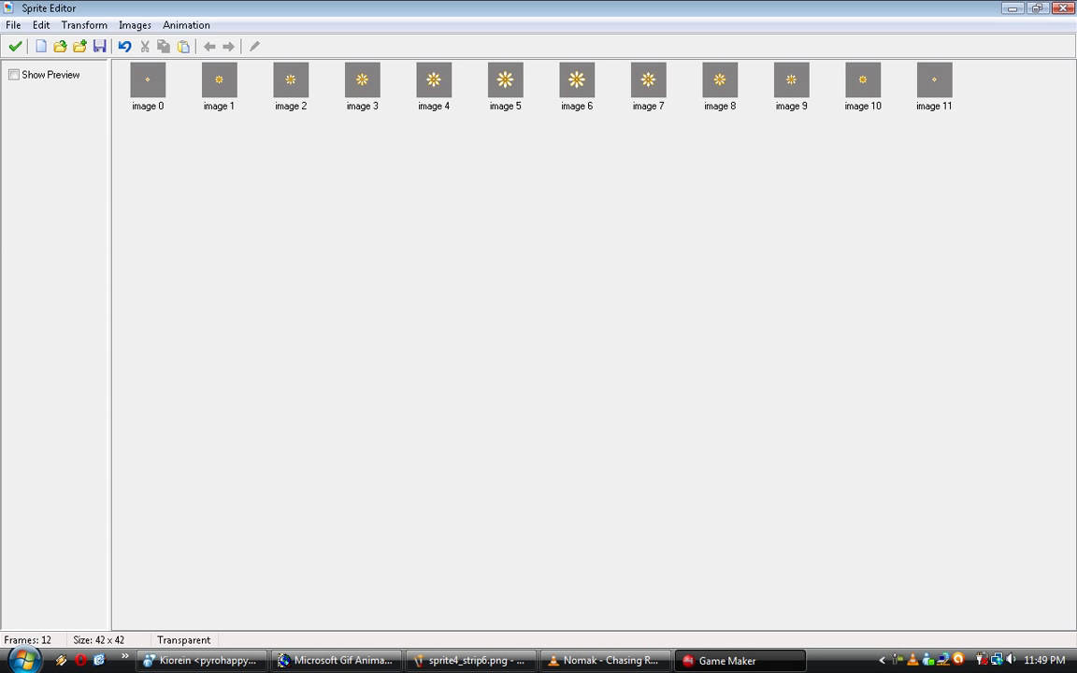
key(ctrl+z)
- Show the animation preview and set its preview speed to 12
click(14, 74)
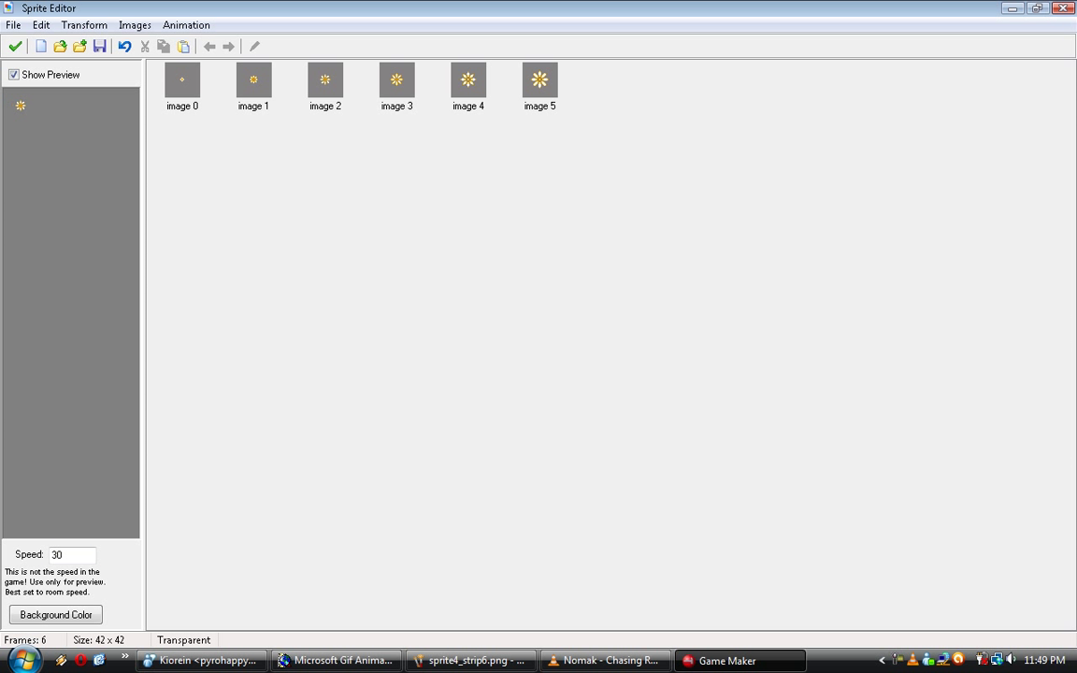
double_click(58, 555)
text(10)
key(BackSpace)
key(BackSpace)
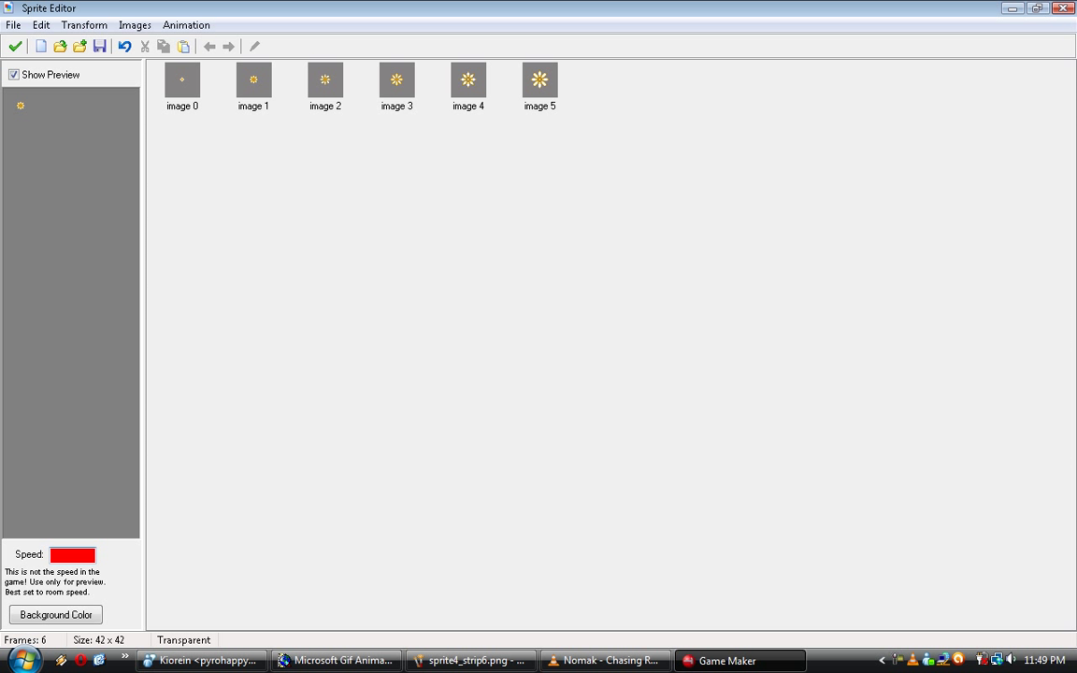
text(12)
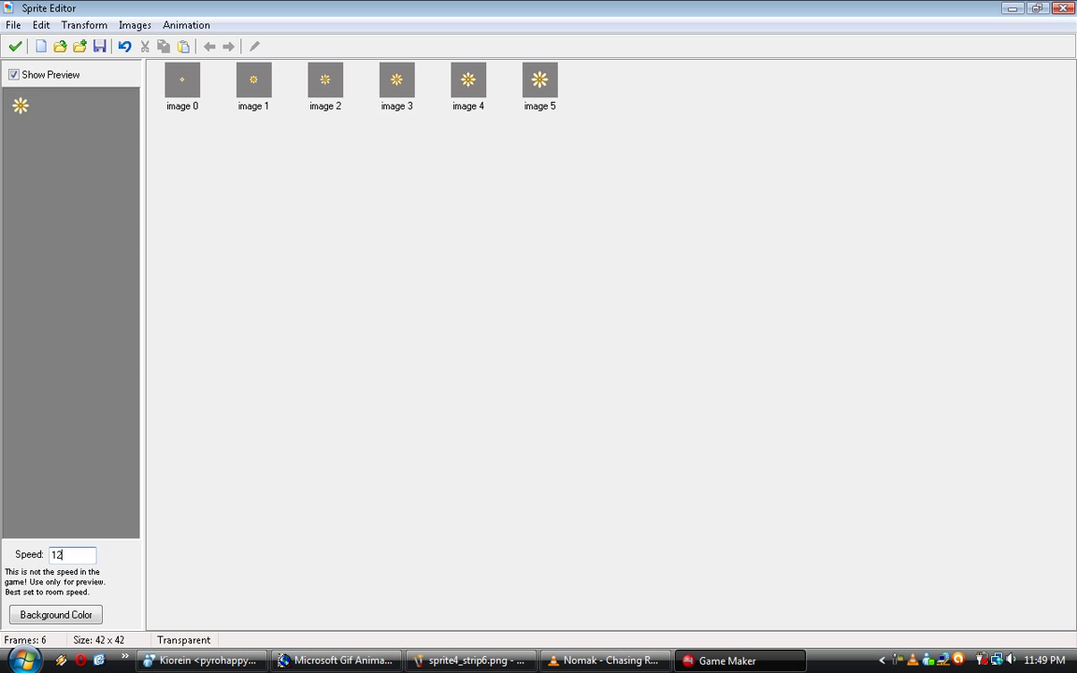
- Append the flower frames in reverse order with Add Reverse so the animation opens and closes
click(186, 25)
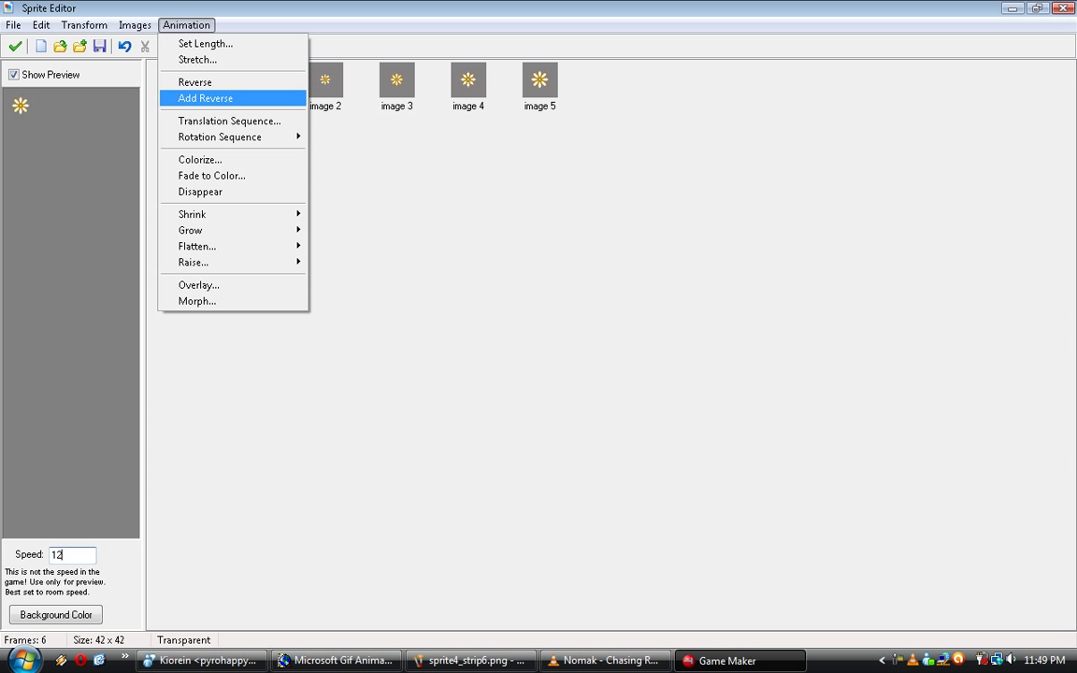
click(206, 98)
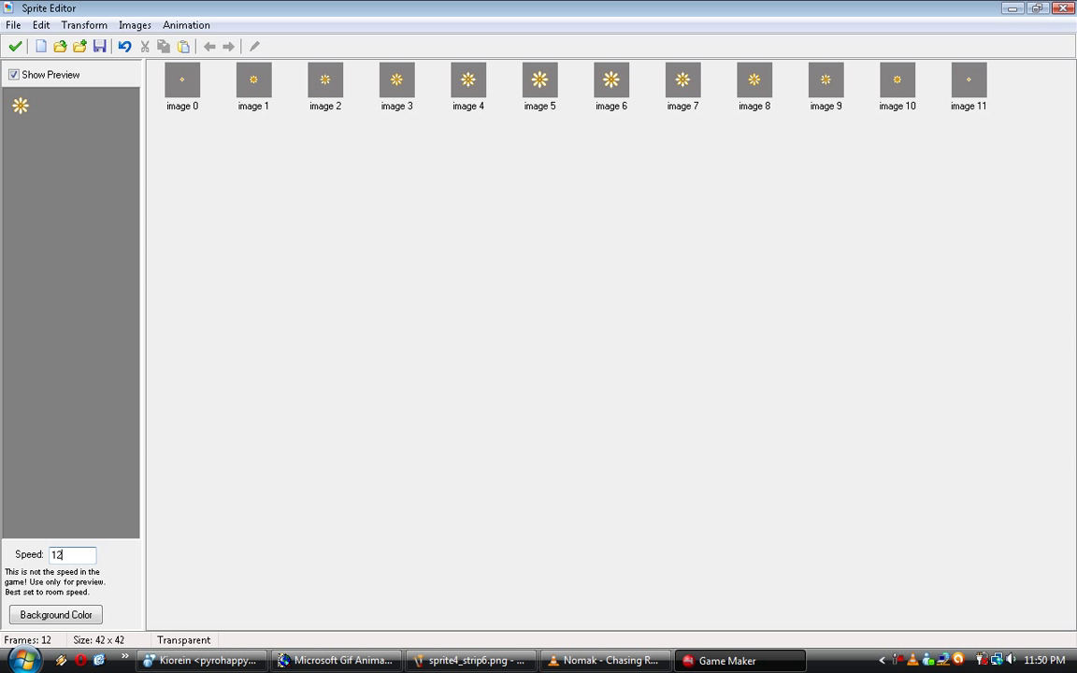
click(186, 26)
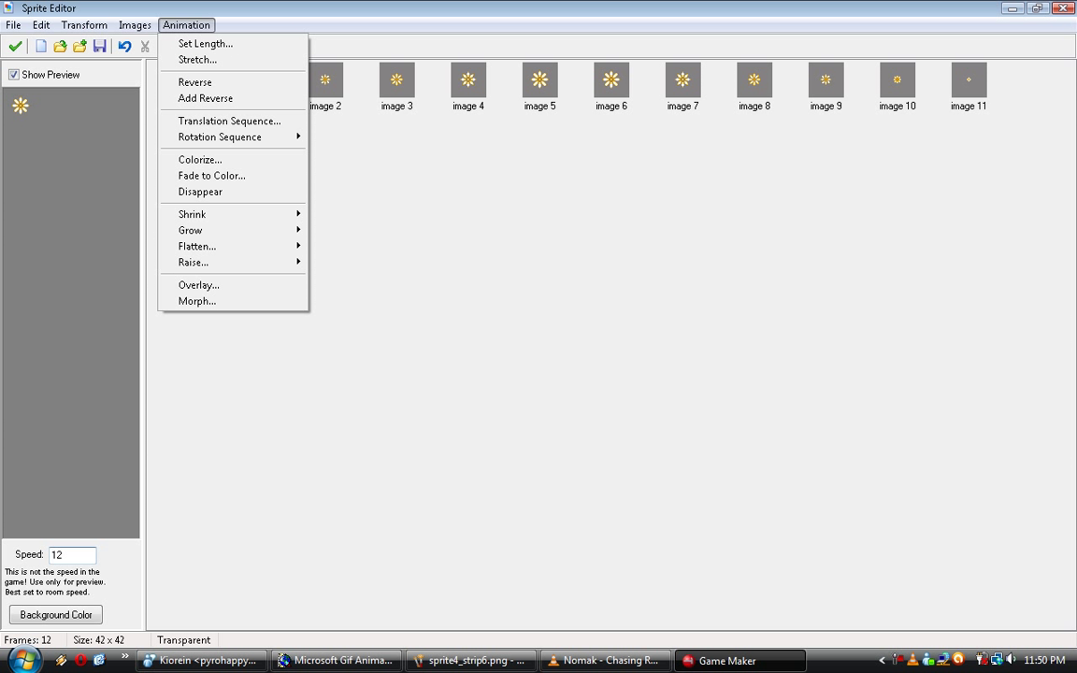
key(Escape)
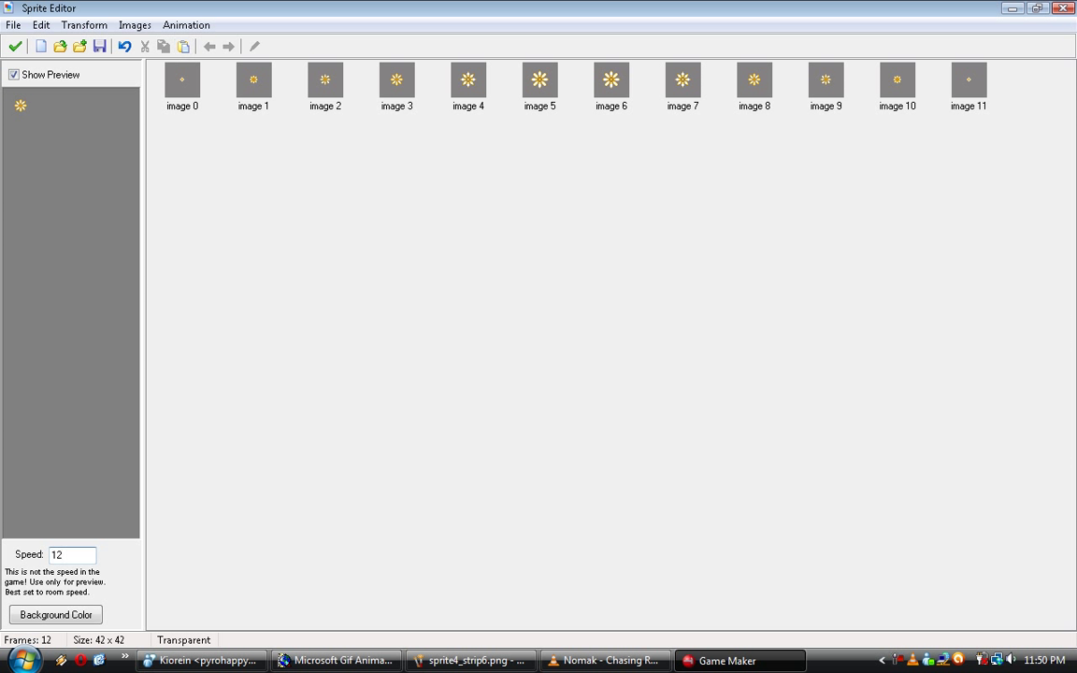
- Save the sprite as a GIF file named flower_animation in the Pictures folder
click(13, 24)
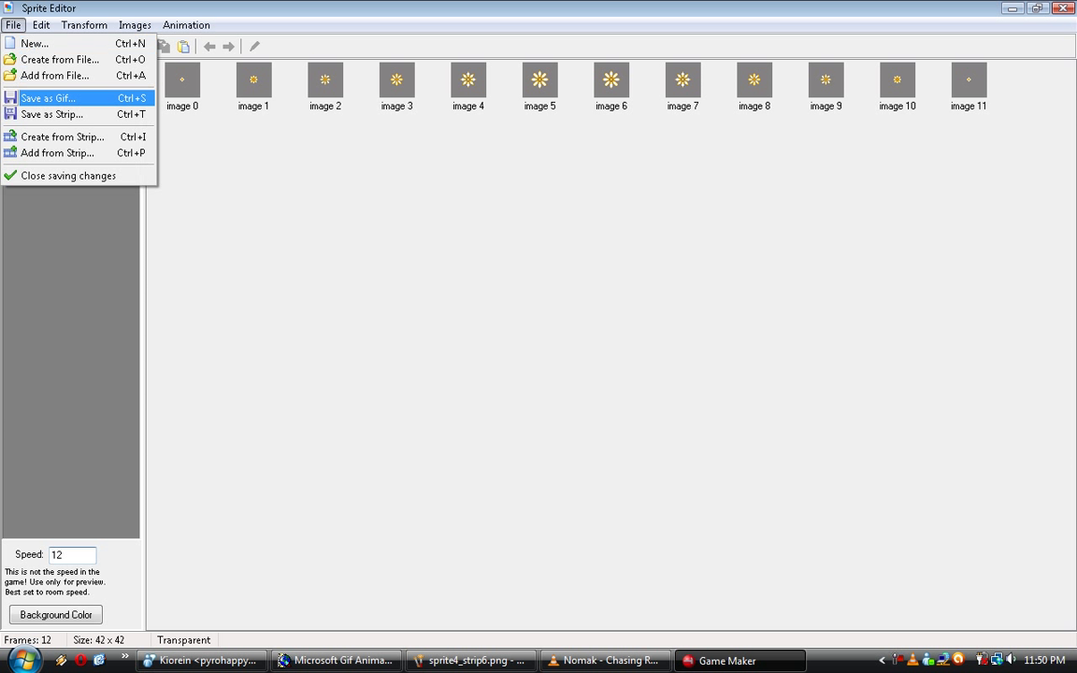
click(84, 25)
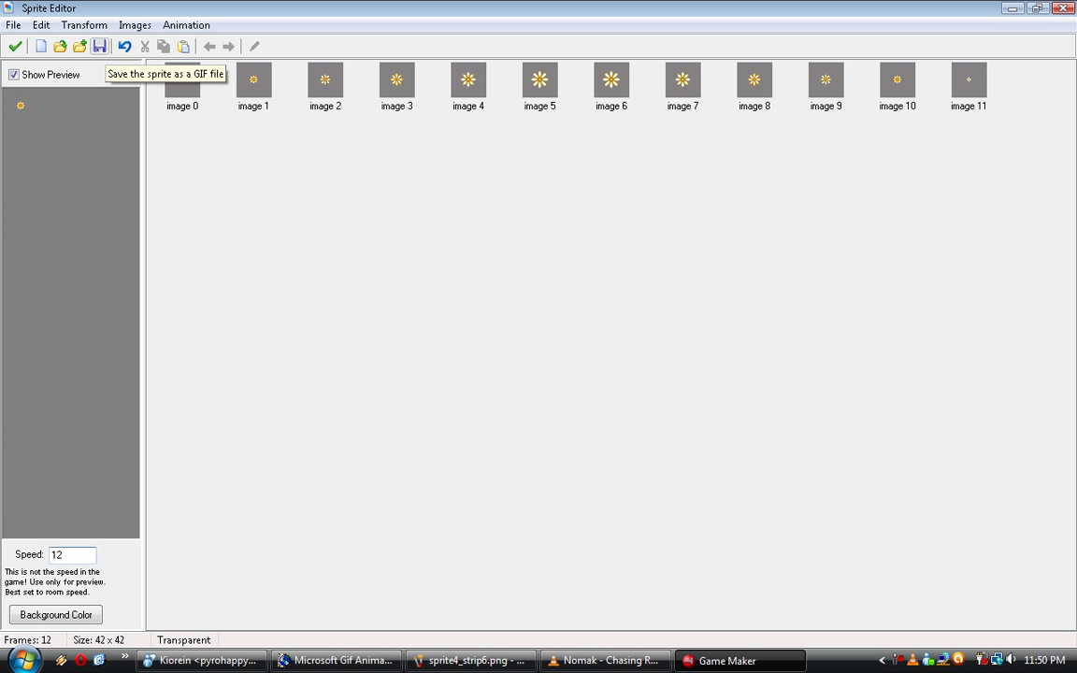
click(99, 46)
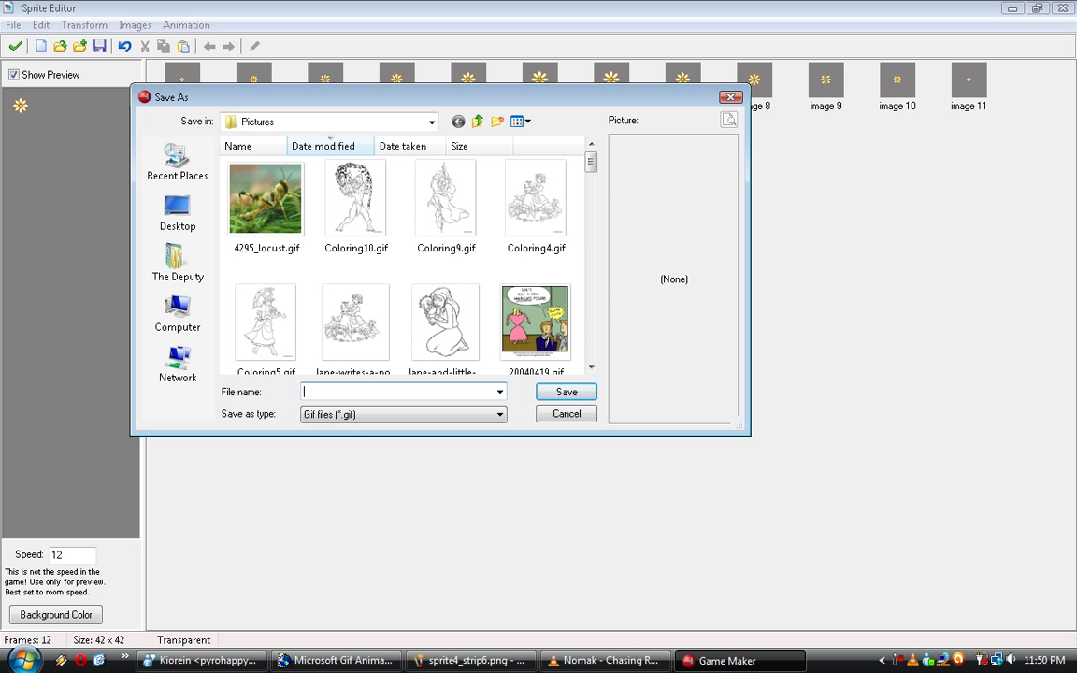
text(flower_animation)
key(Return)
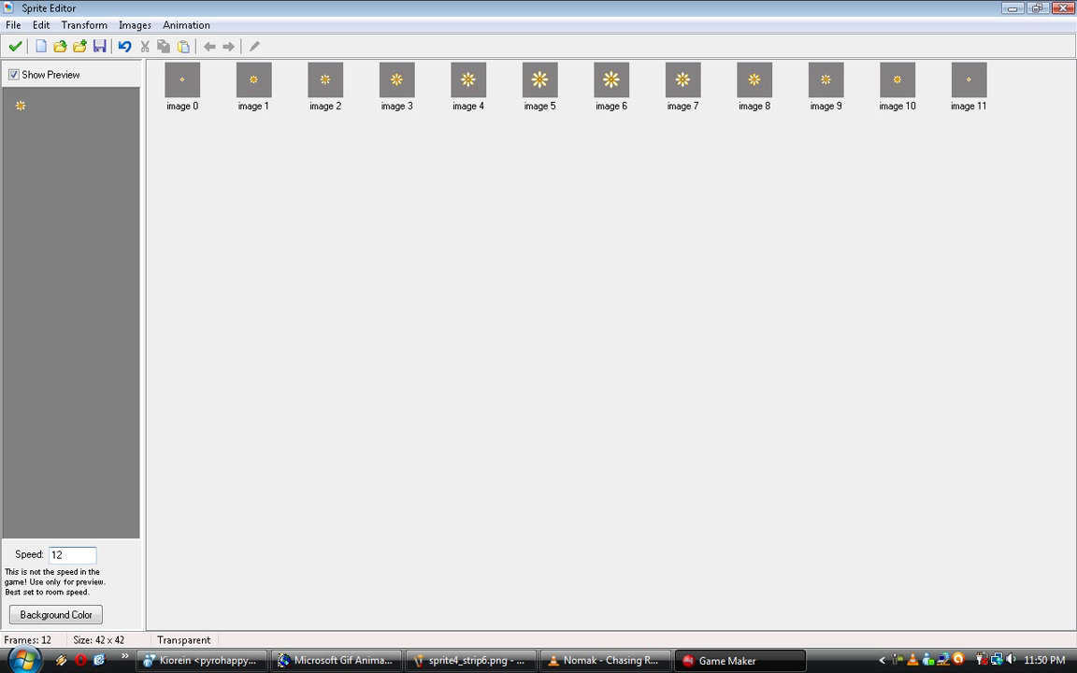
- Switch to Microsoft GIF Animator and open flower_animation.gif from the Pictures folder
click(339, 660)
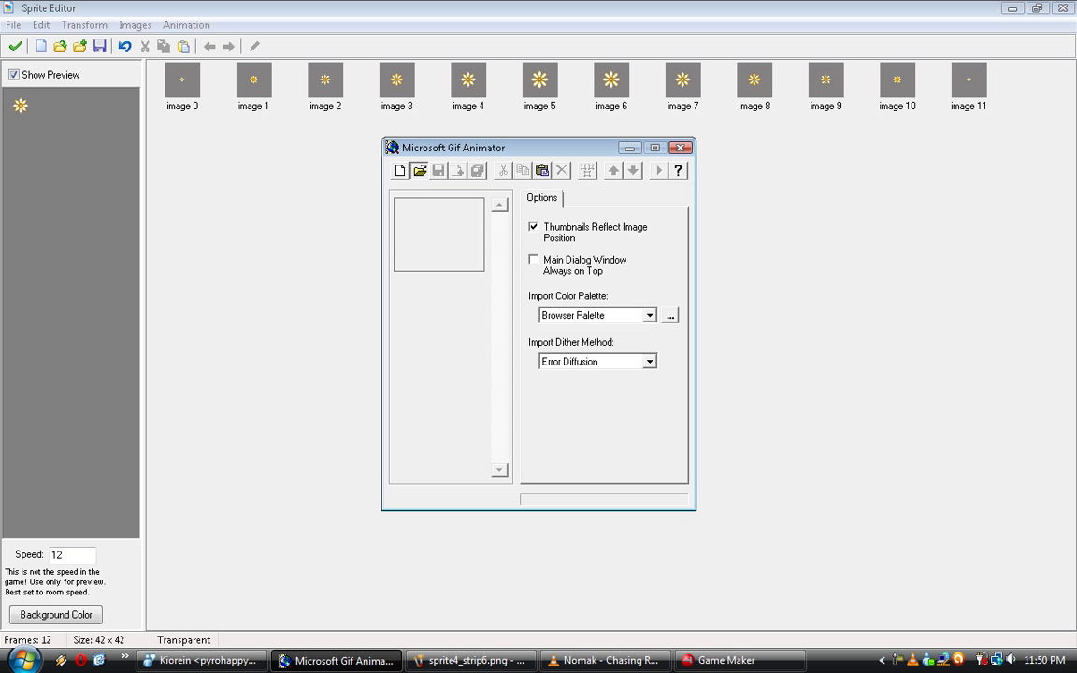
click(419, 171)
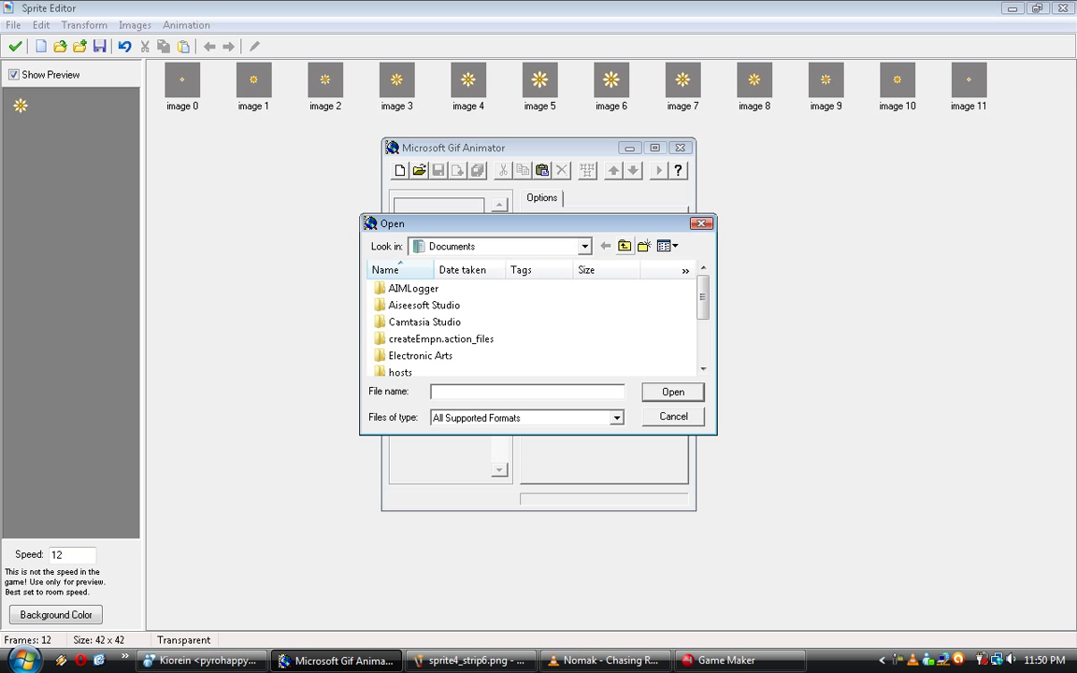
click(625, 246)
click(468, 311)
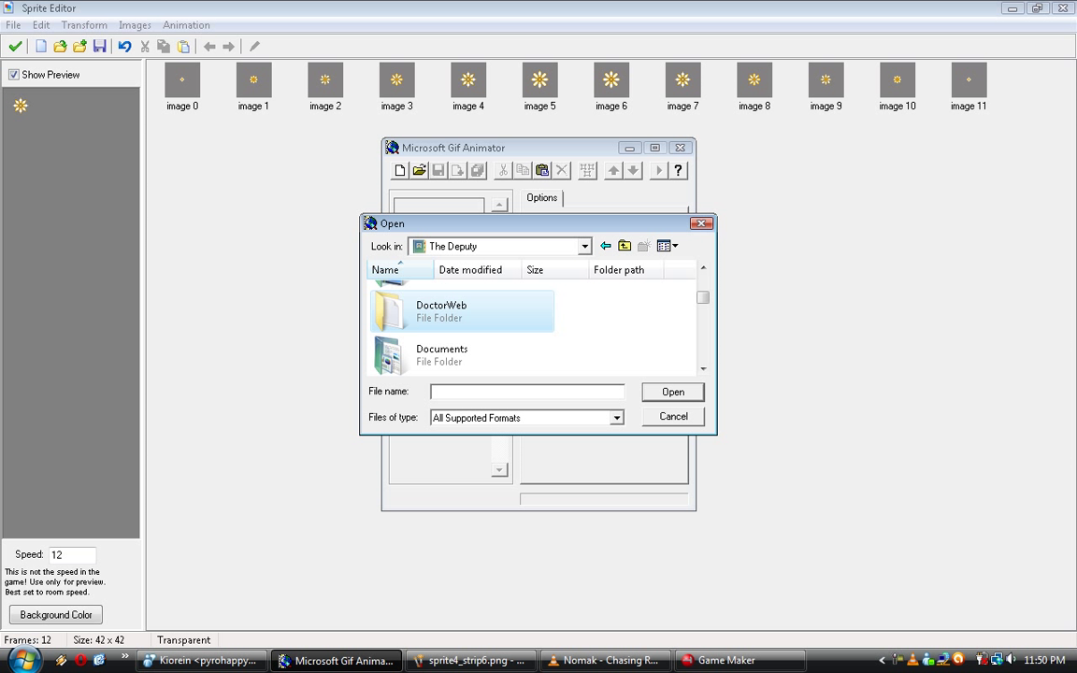
scroll(466, 329, down, 4)
double_click(466, 336)
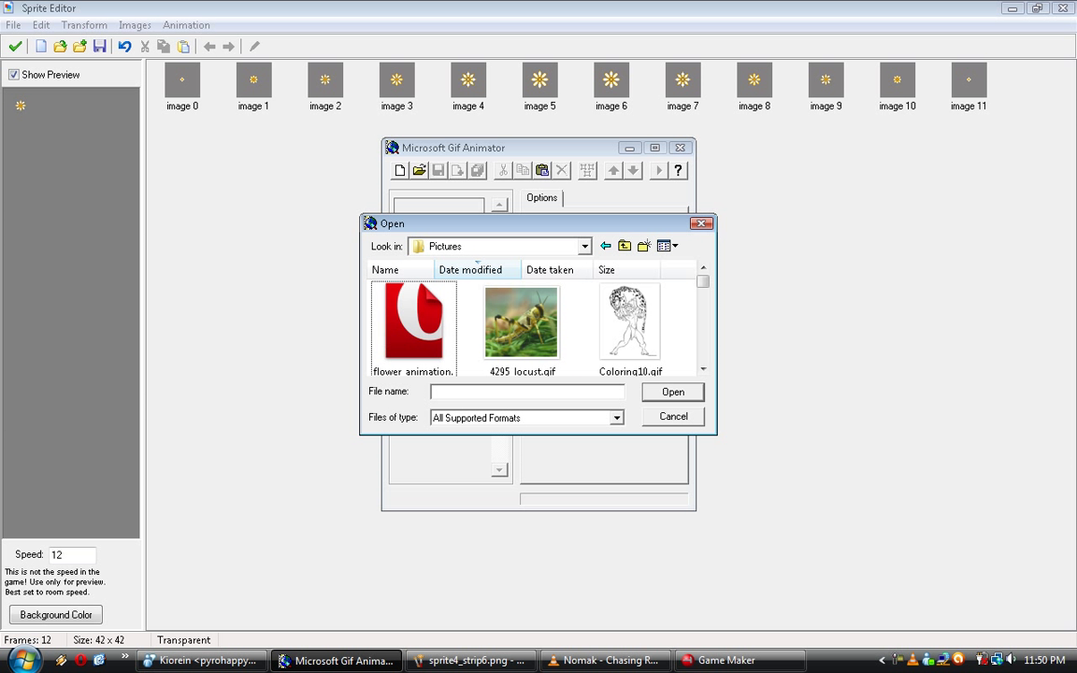
click(413, 338)
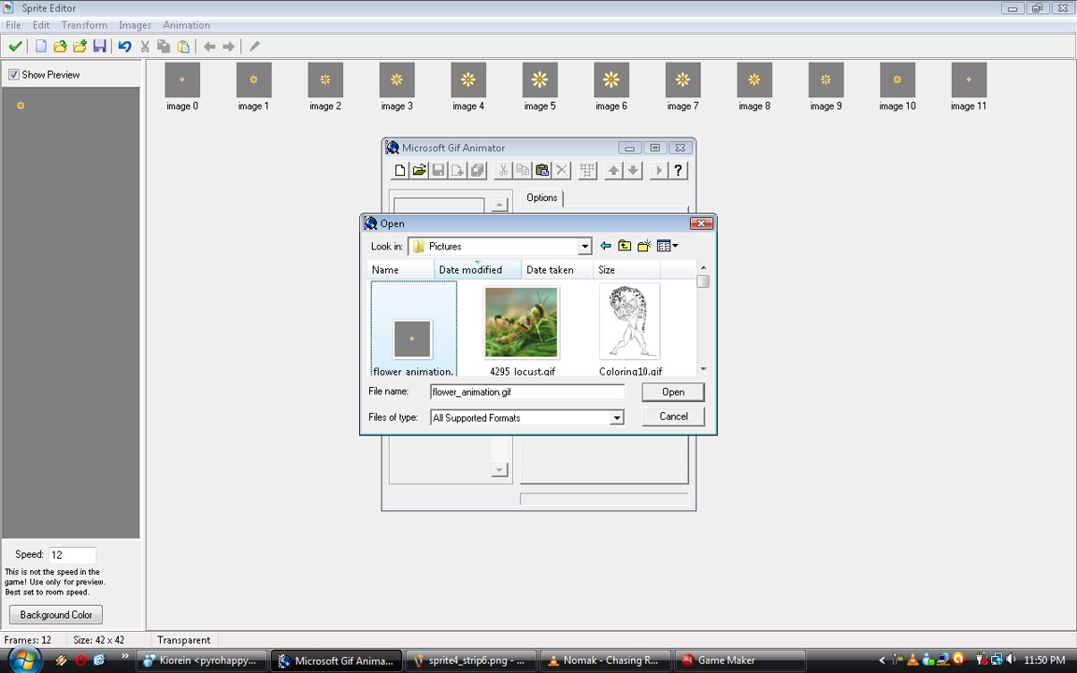
key(Return)
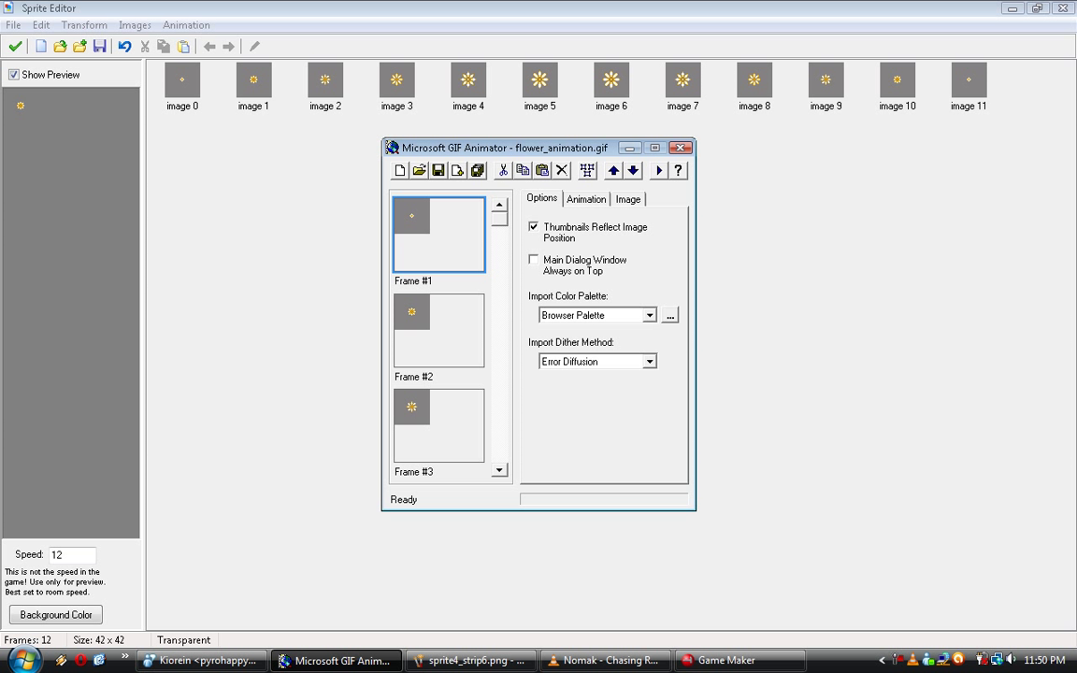
- Select all frames of the GIF and enable Looping with Repeat Forever
drag(499, 219, 499, 300)
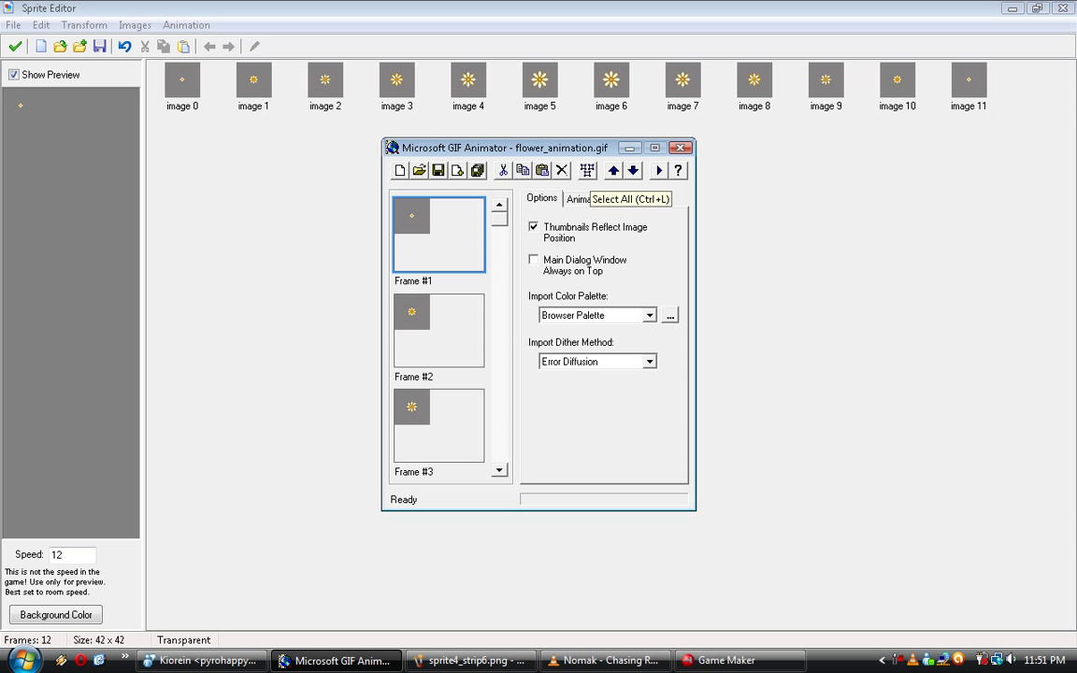
click(587, 171)
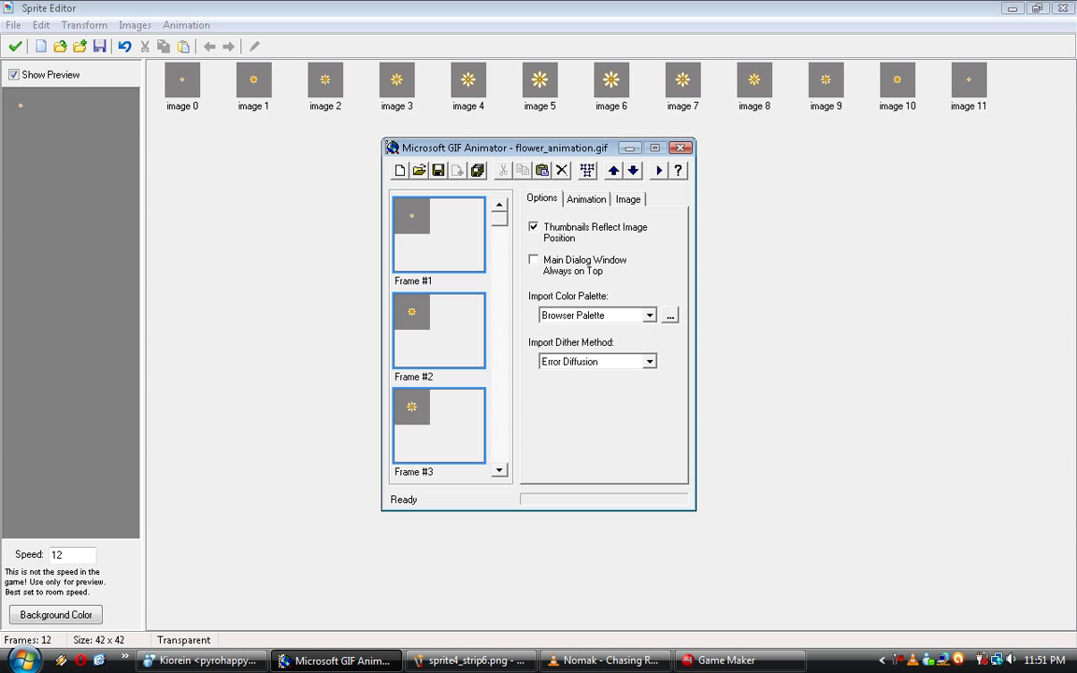
click(586, 199)
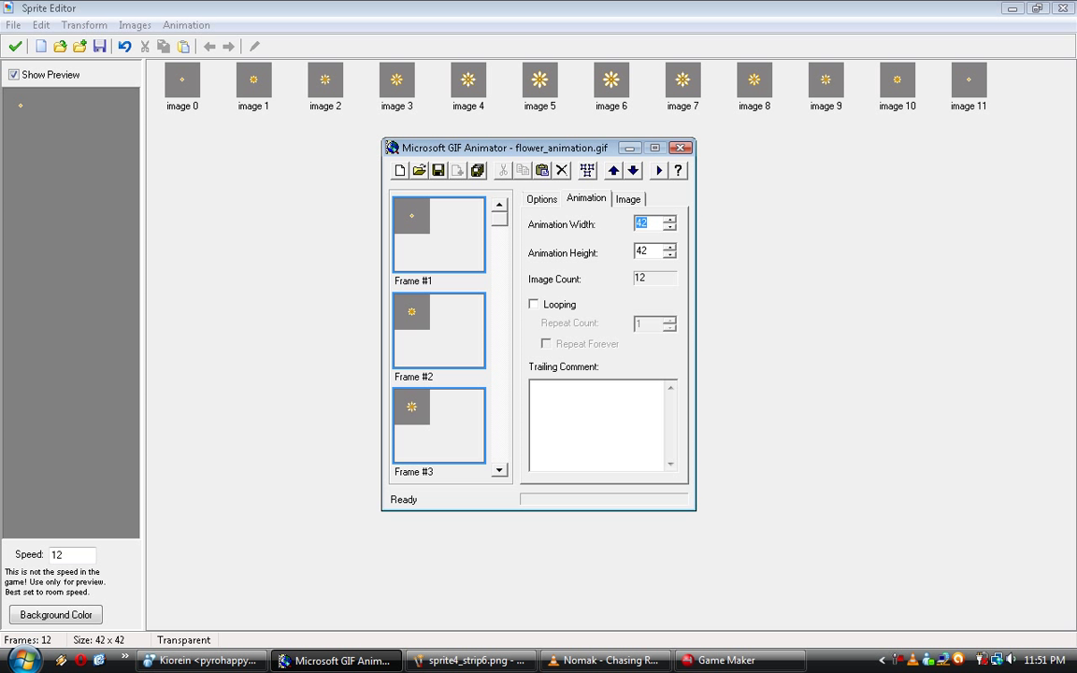
click(534, 305)
click(547, 344)
- Set the duration of all frames to 4 (1/100 s) and their undraw method to Restore Background
key(ctrl+Tab)
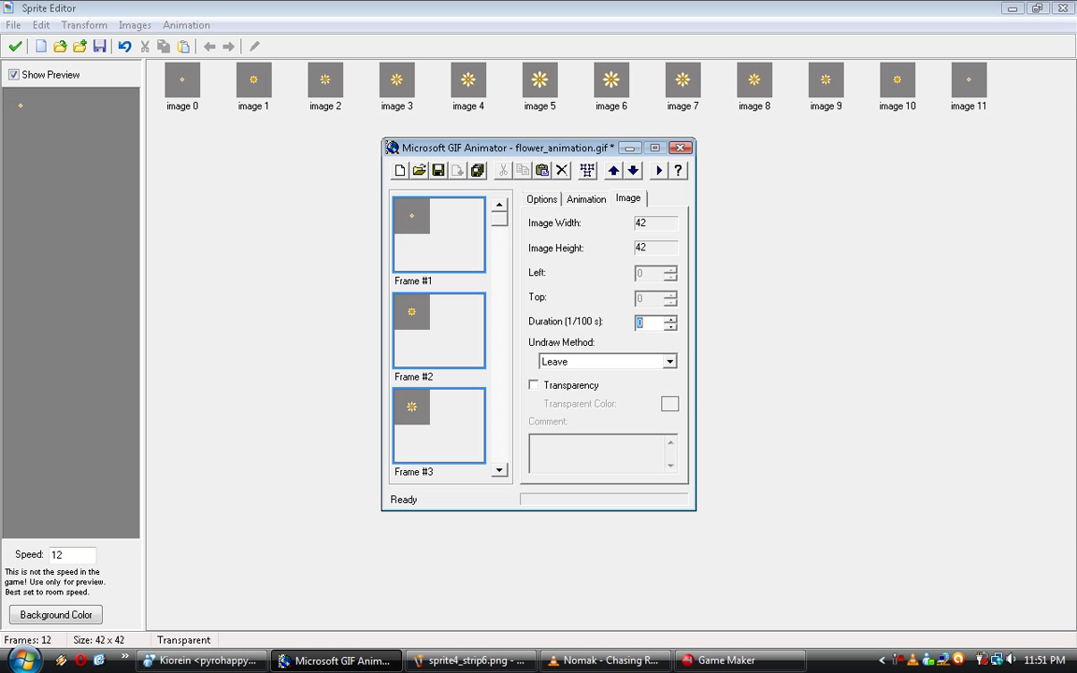
click(644, 322)
double_click(641, 322)
text(4)
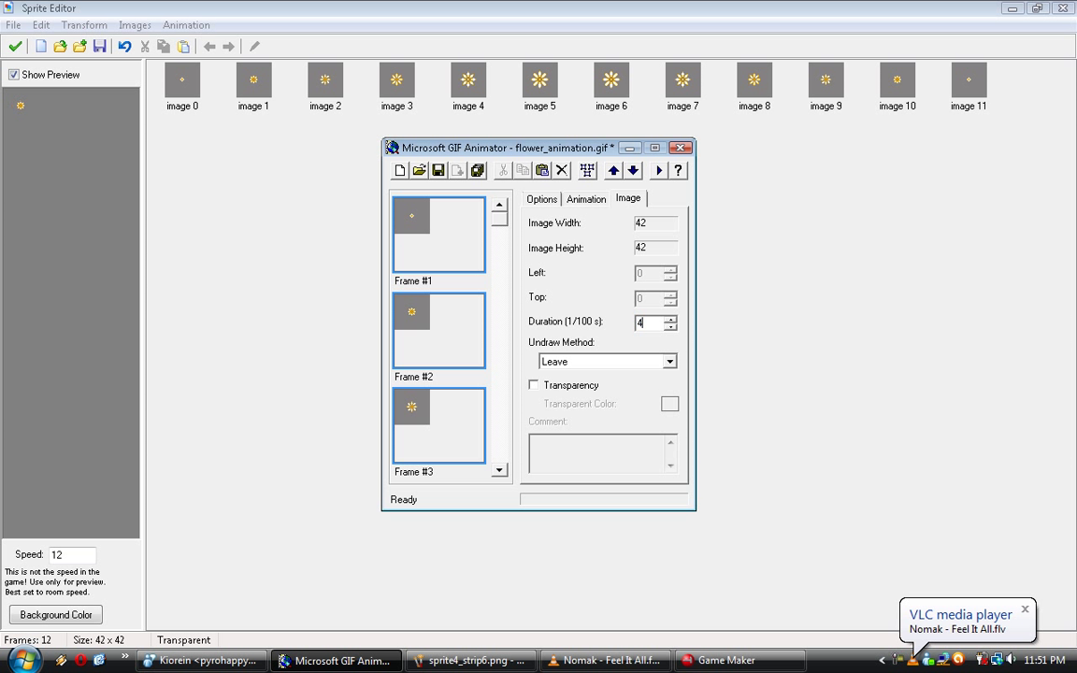
click(670, 362)
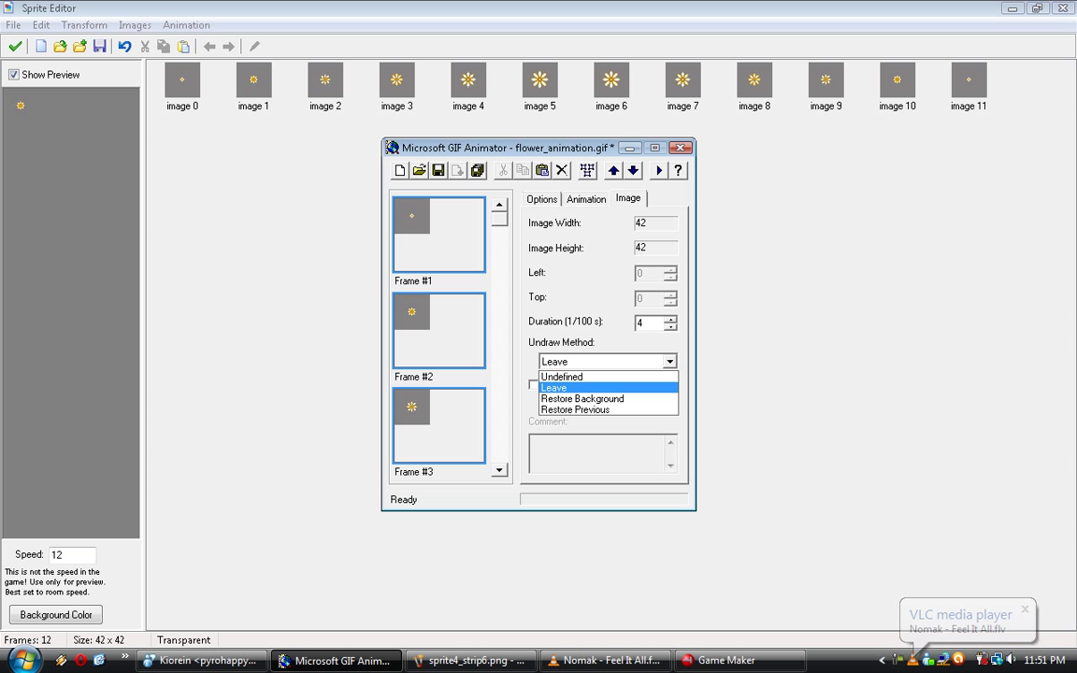
key(Down)
key(Return)
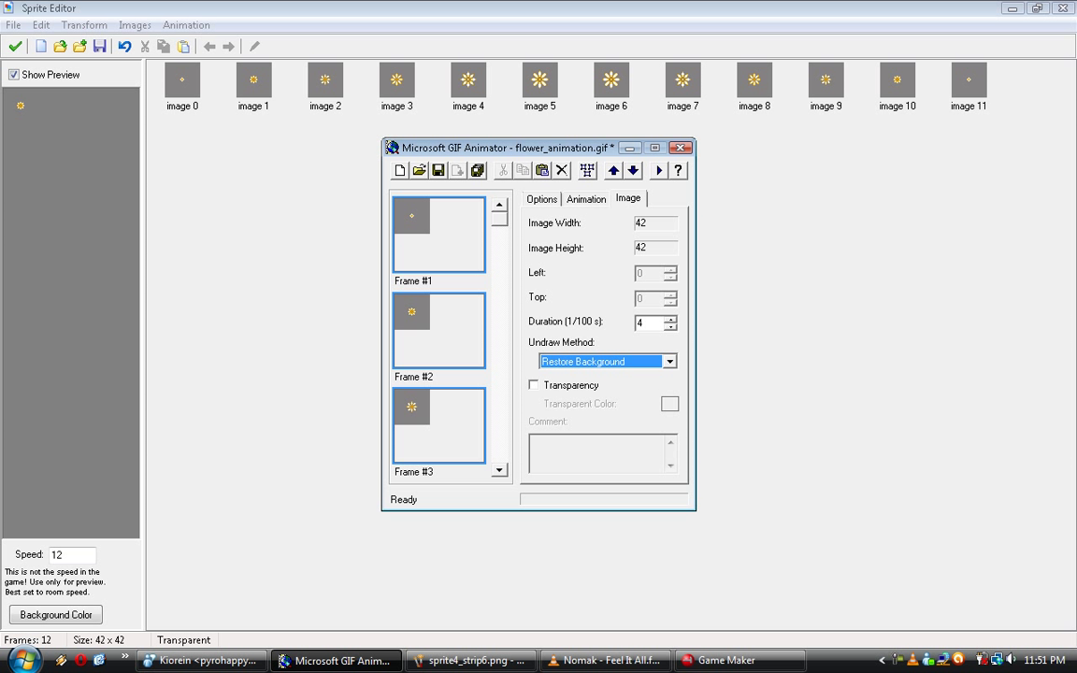
- Review the Undraw Method choices for the selected frames, comparing Leave, Restore Background and Restore Previous
click(670, 361)
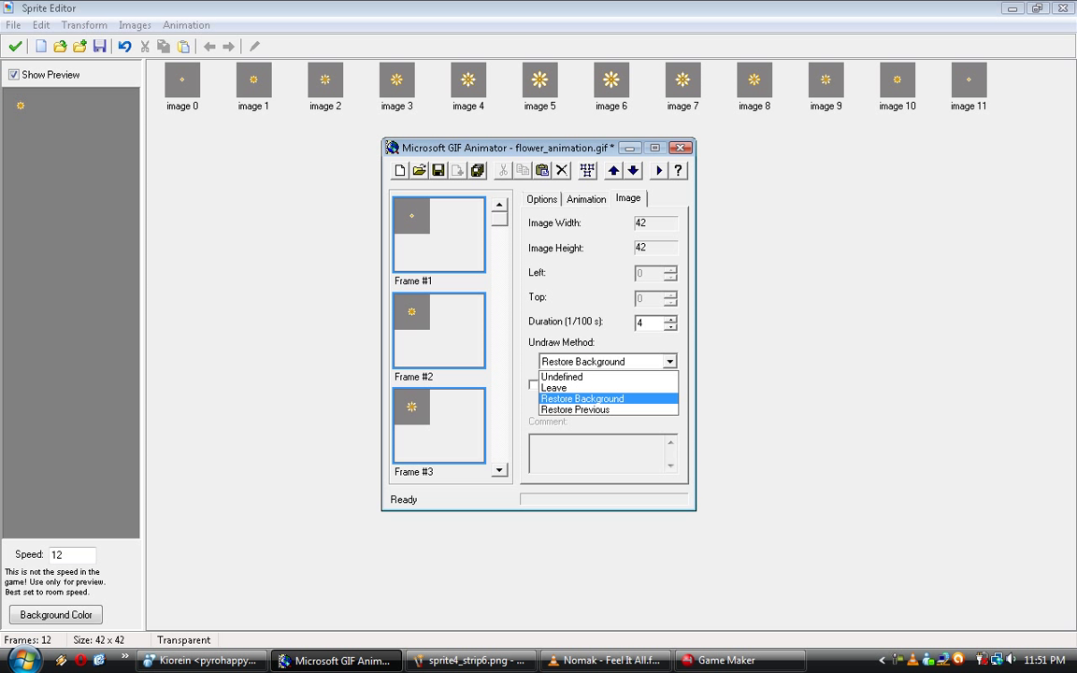
key(Up)
key(Down)
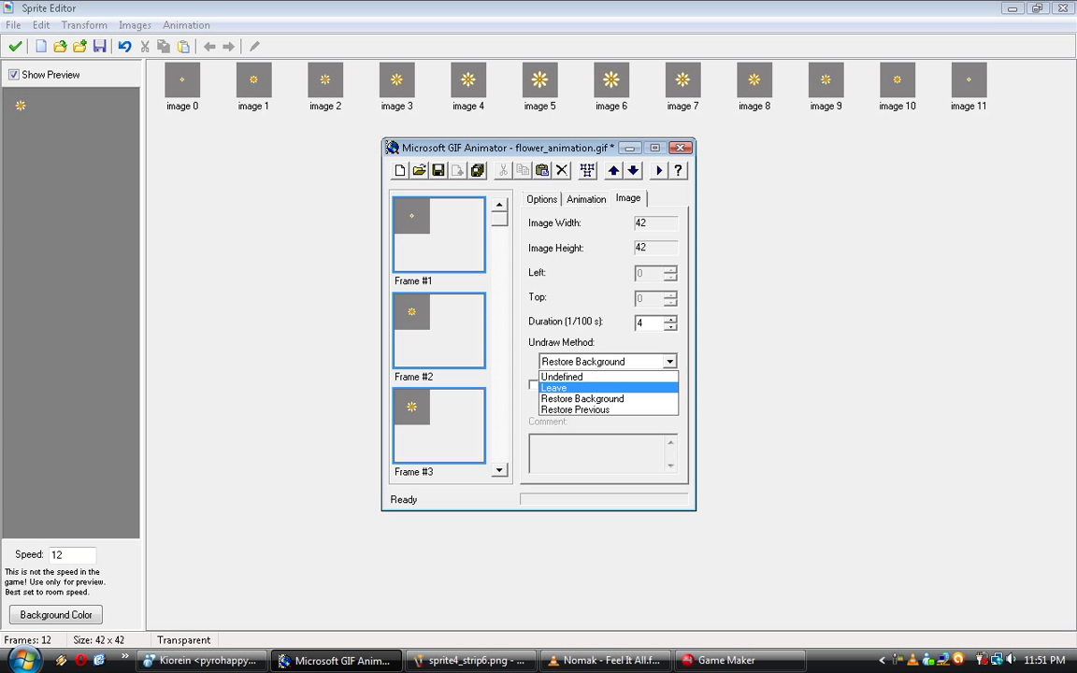
key(Down)
key(Up)
key(Down)
key(Down)
key(Up)
key(Up)
key(Down)
key(Down)
key(Up)
key(Up)
key(Down)
key(Down)
key(Up)
key(Up)
key(Down)
key(Down)
key(Up)
key(Up)
key(Up)
key(Escape)
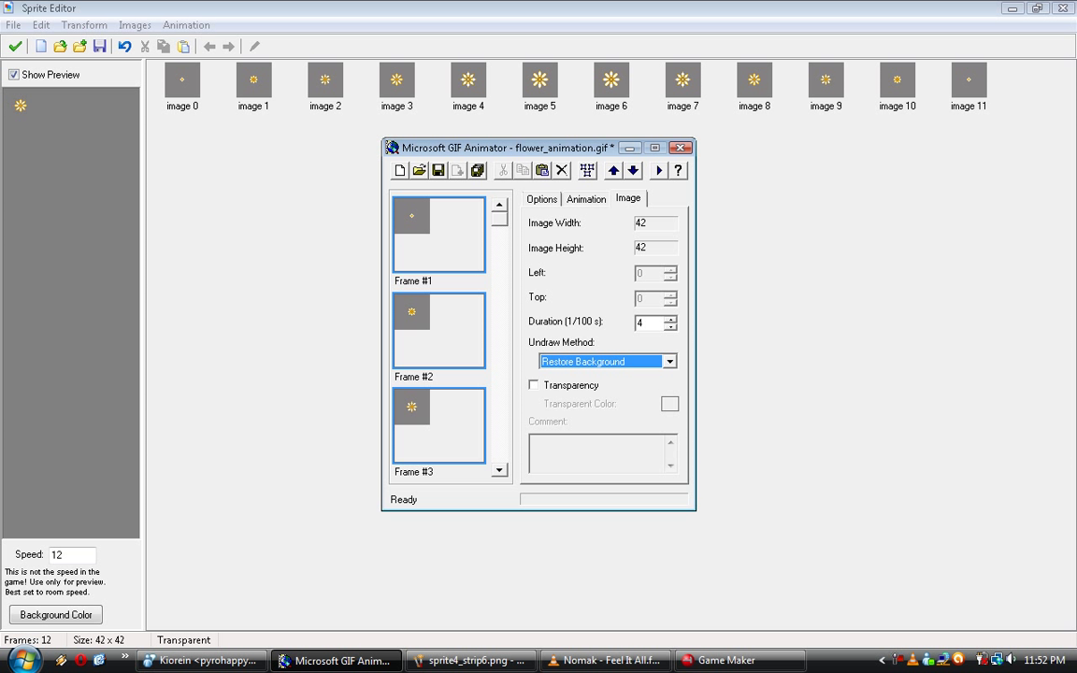
- Try Transparency with a Local Palette color on Frame #1, and turn the option off again
click(534, 385)
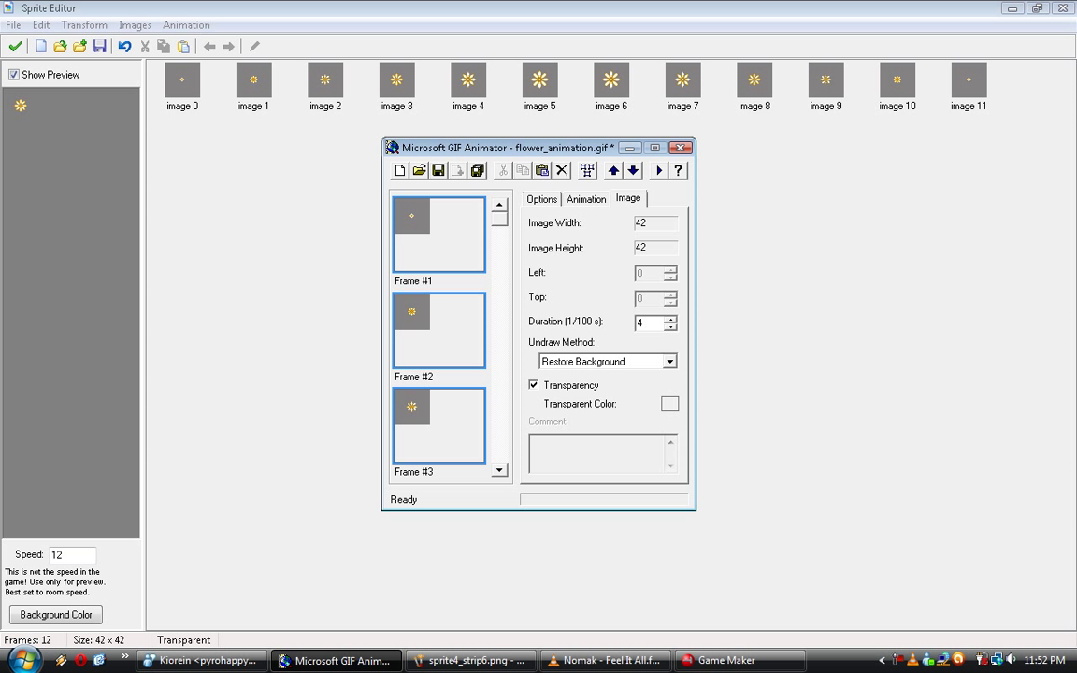
click(533, 385)
click(439, 330)
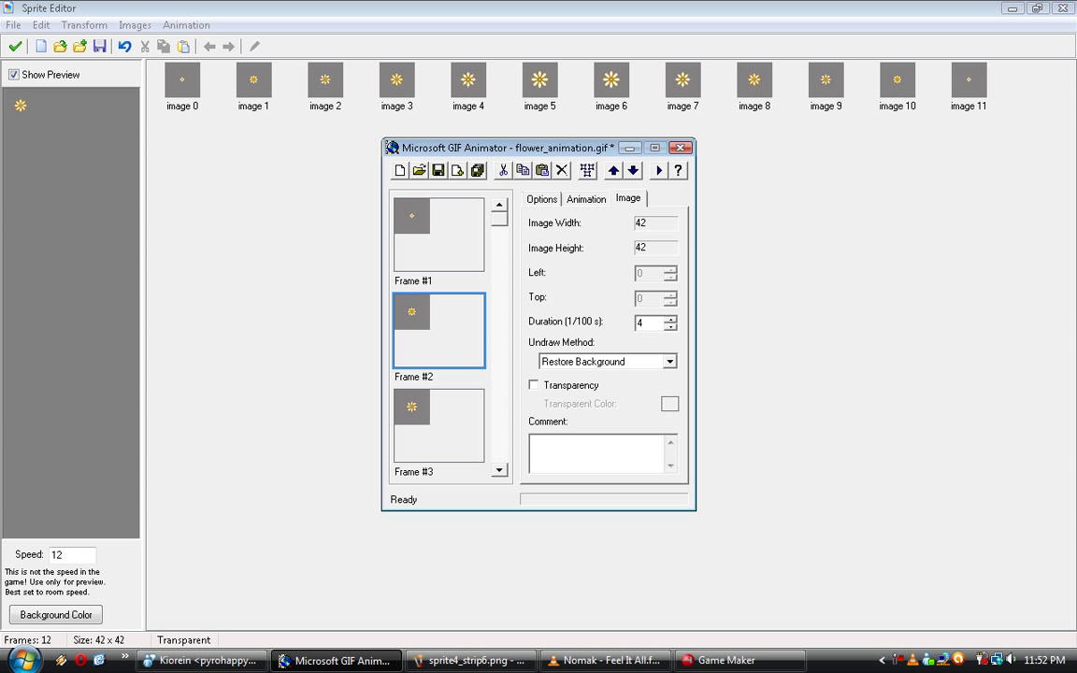
click(439, 234)
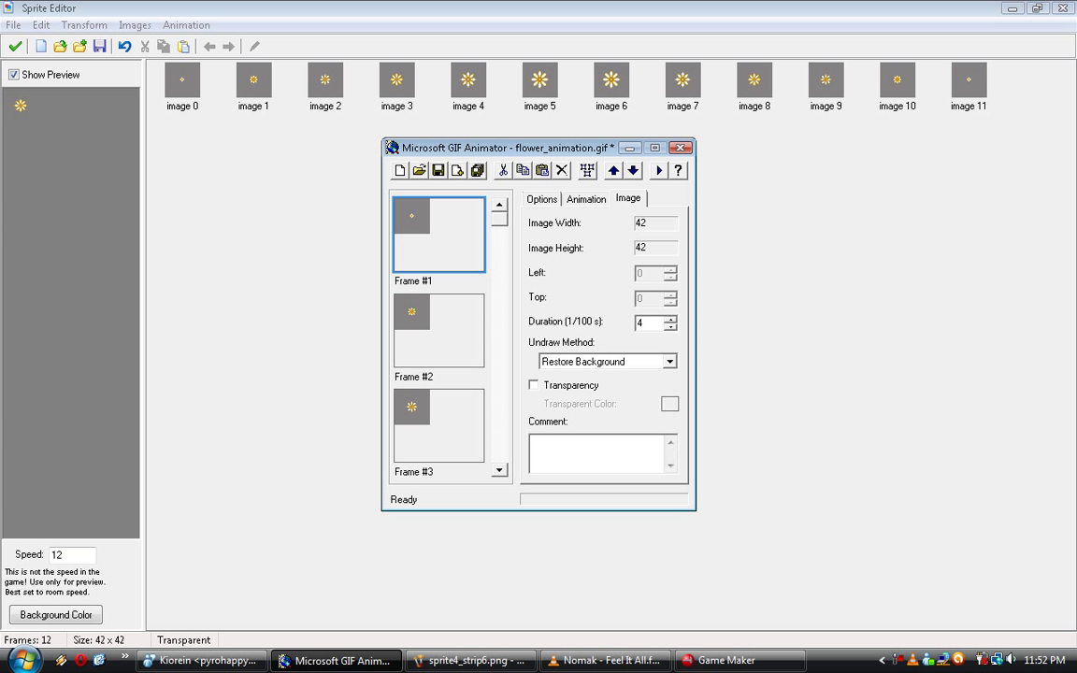
click(533, 385)
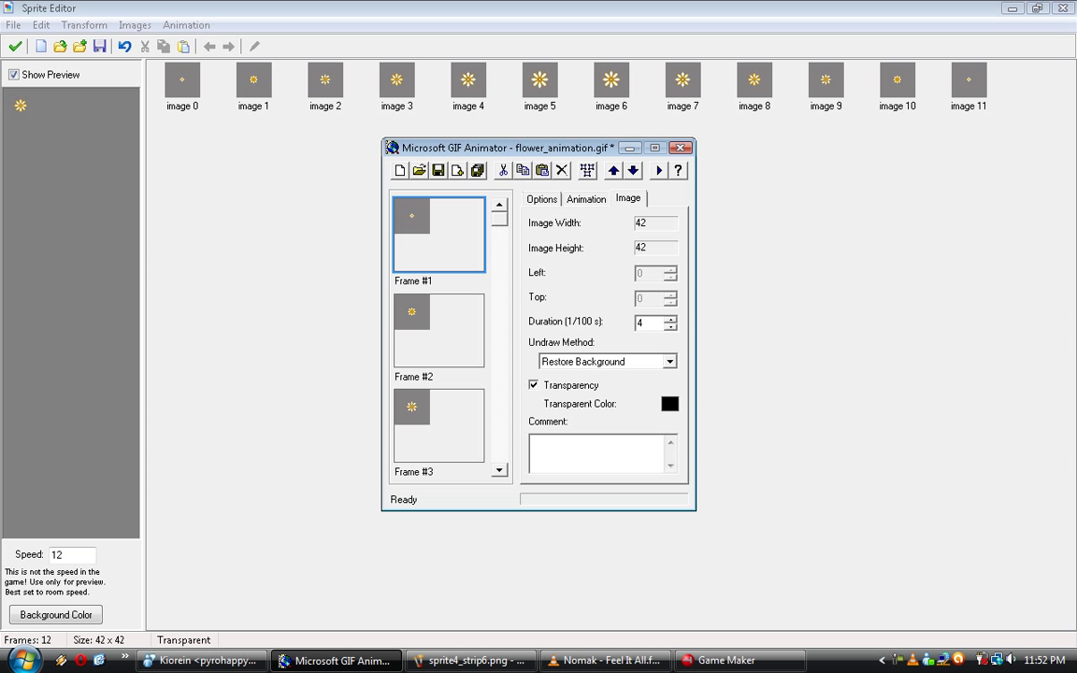
click(438, 331)
click(438, 235)
click(670, 403)
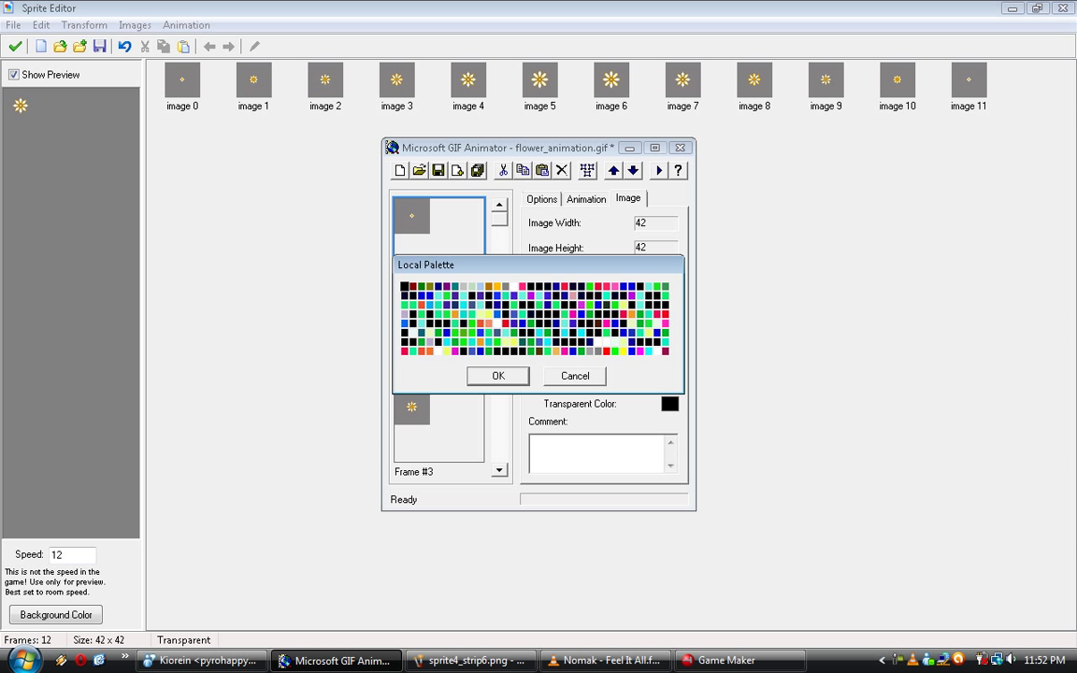
key(Return)
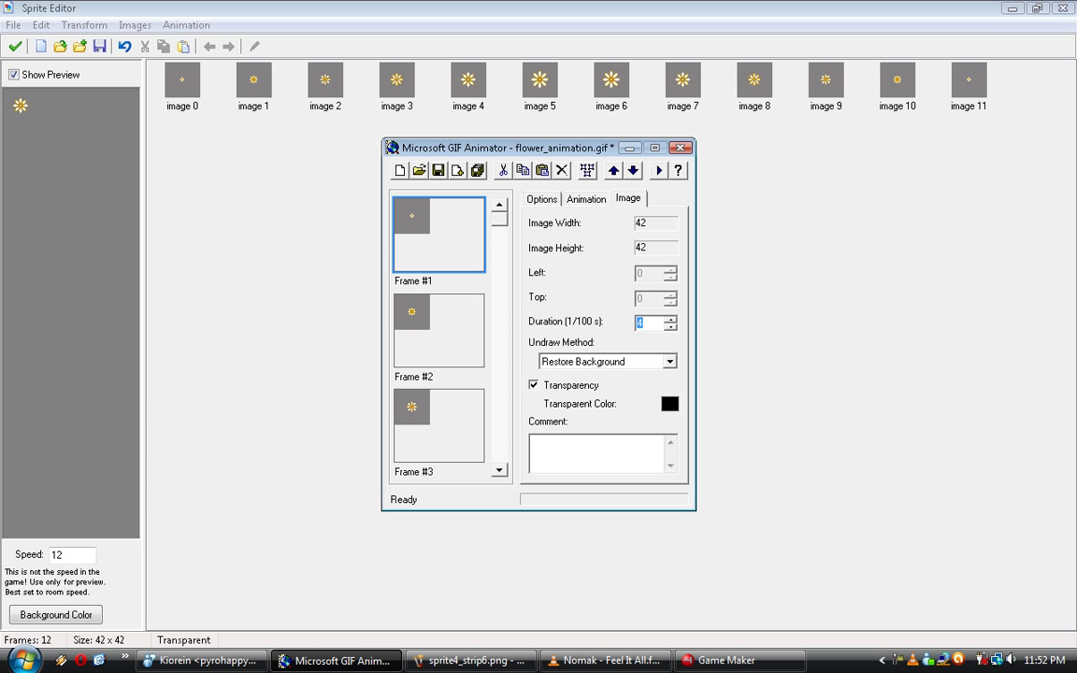
click(534, 385)
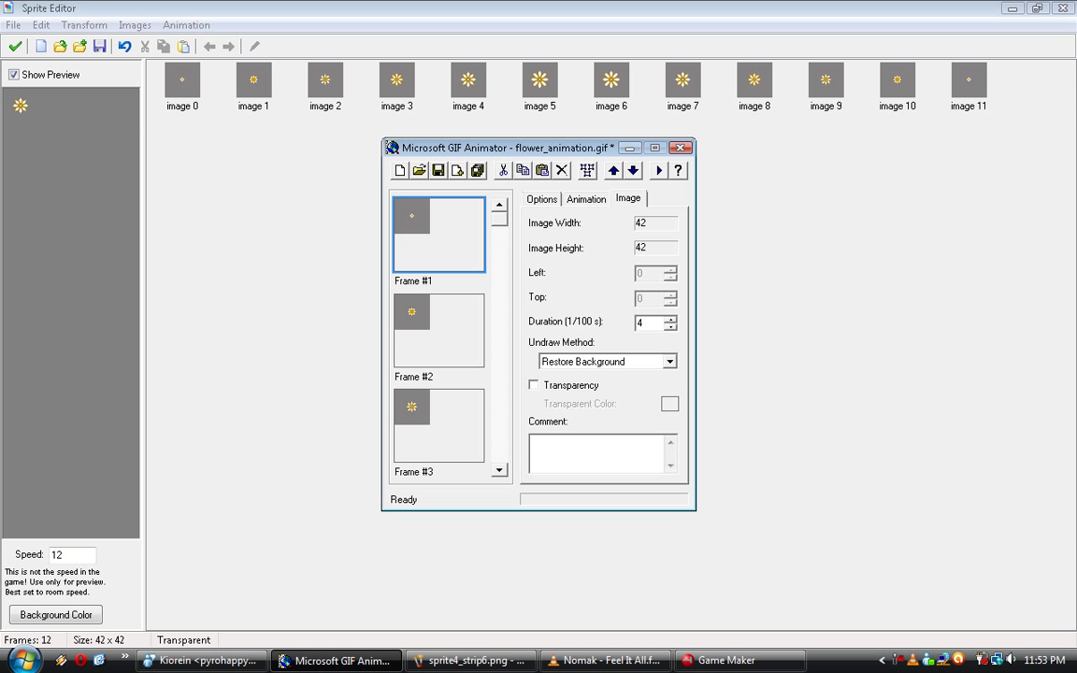
click(438, 331)
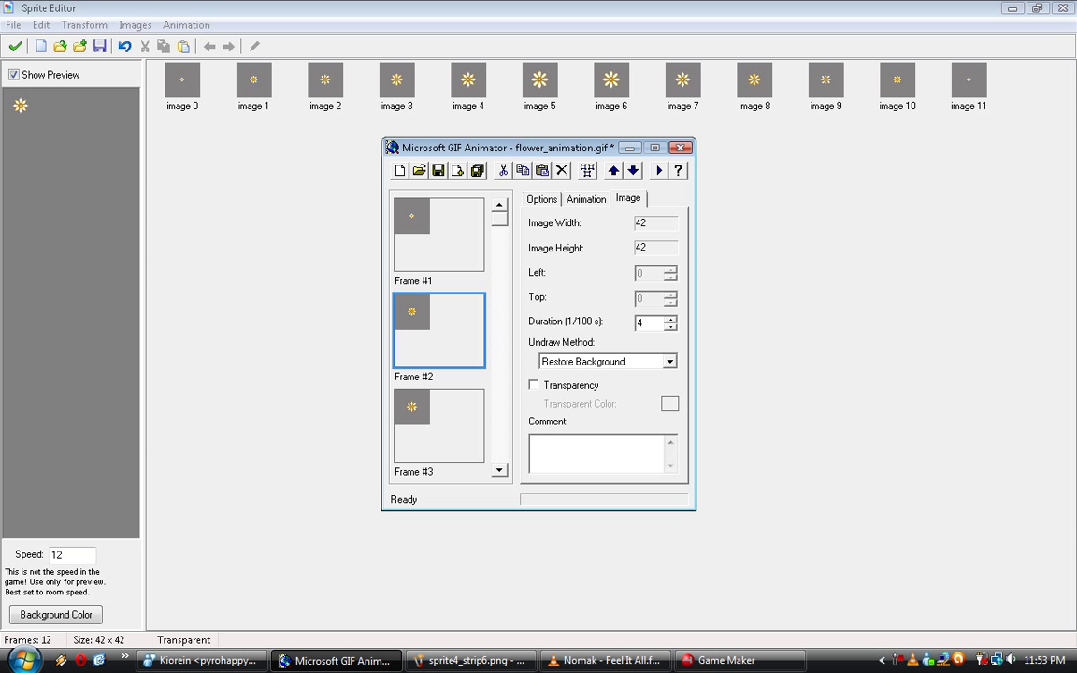
click(439, 235)
click(439, 331)
click(438, 235)
key(Down)
key(Up)
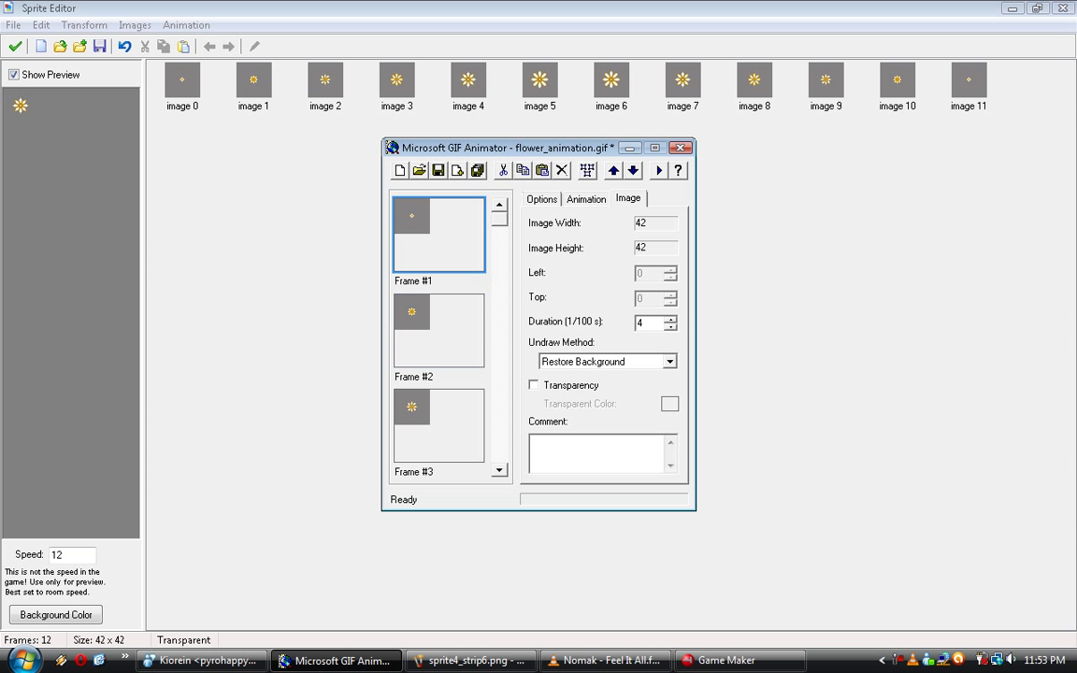
key(Down)
key(Up)
key(Down)
key(Up)
key(Down)
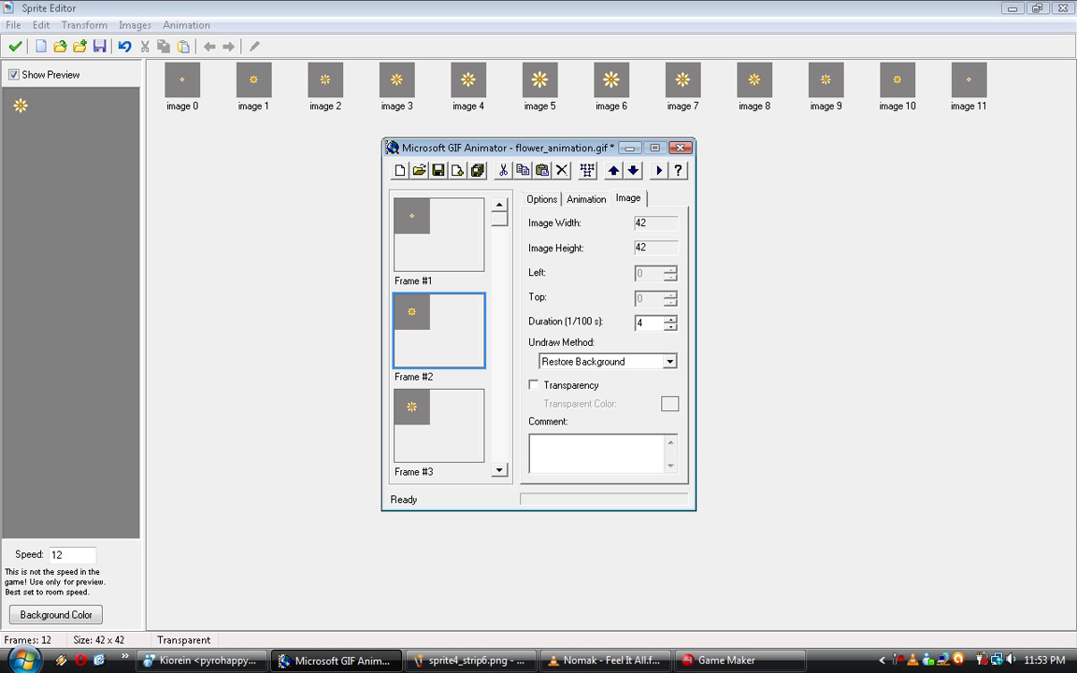
key(Up)
key(Down)
key(Up)
key(Down)
key(Up)
key(Down)
key(Down)
key(Up)
key(Up)
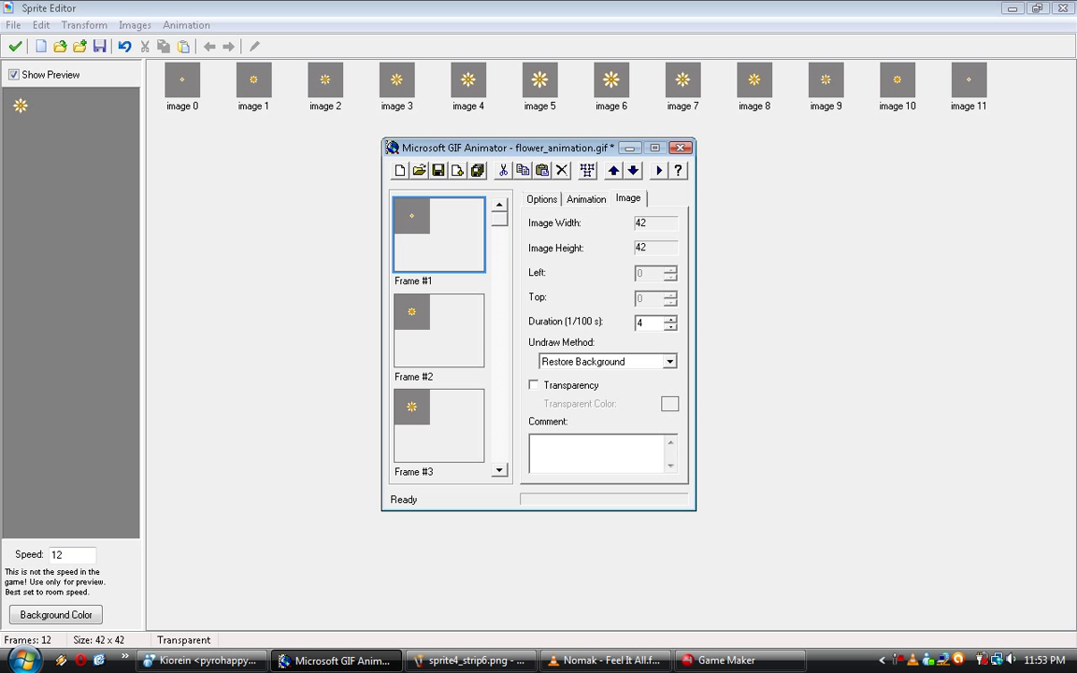
key(Down)
key(Down)
key(Up)
key(Up)
- Save the changes to flower_animation.gif and close the GIF Animator
click(437, 170)
click(681, 148)
- Switch to the Pictures folder and open flower_animation.gif with Opera Internet Browser to view the animation
click(24, 660)
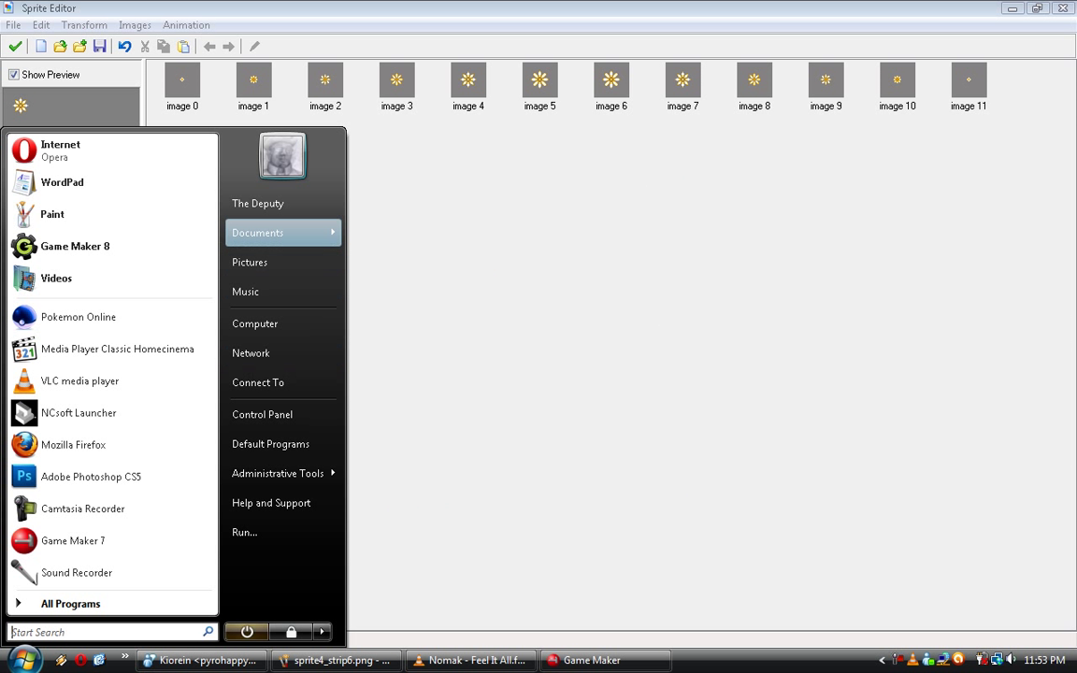
click(257, 262)
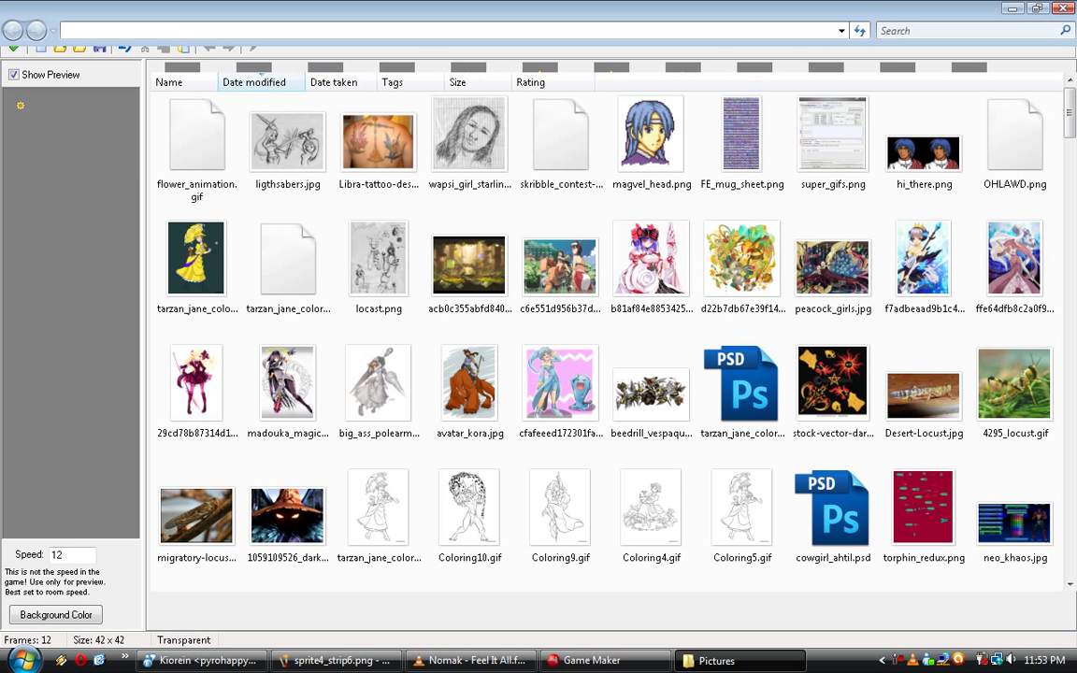
click(196, 150)
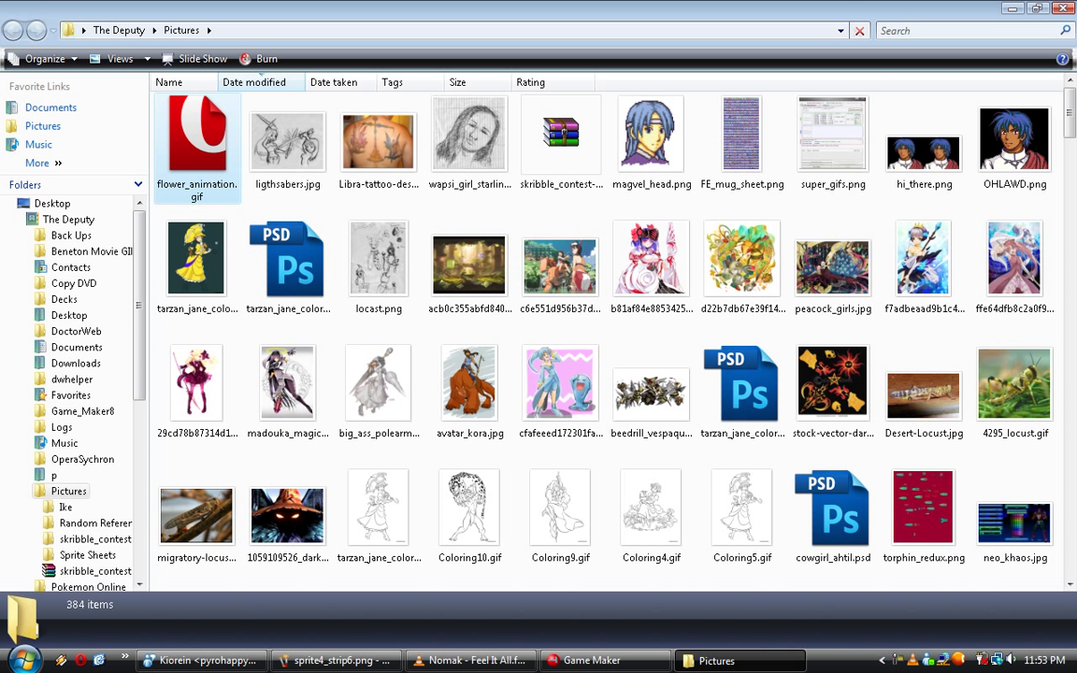
right_click(211, 137)
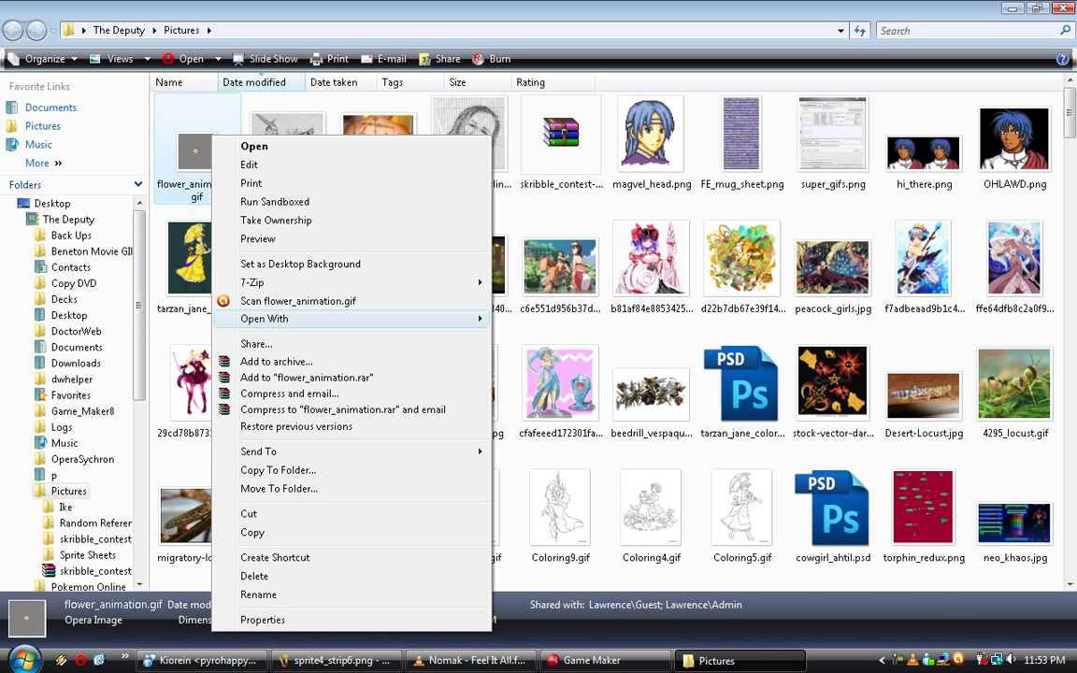
mouse_move(271, 318)
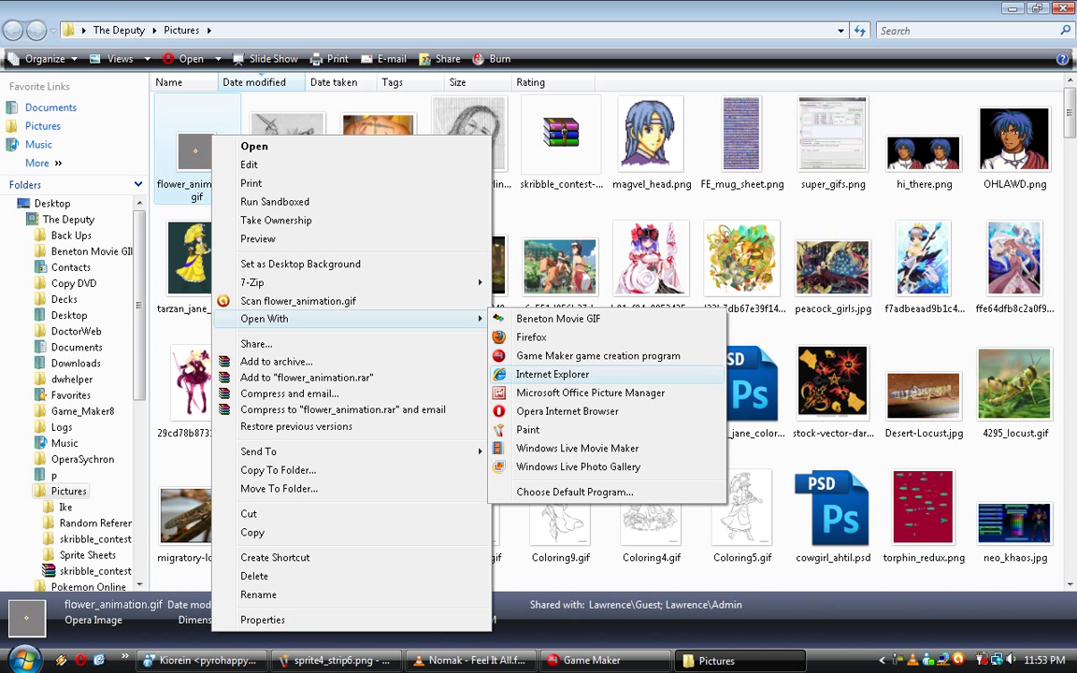
click(568, 411)
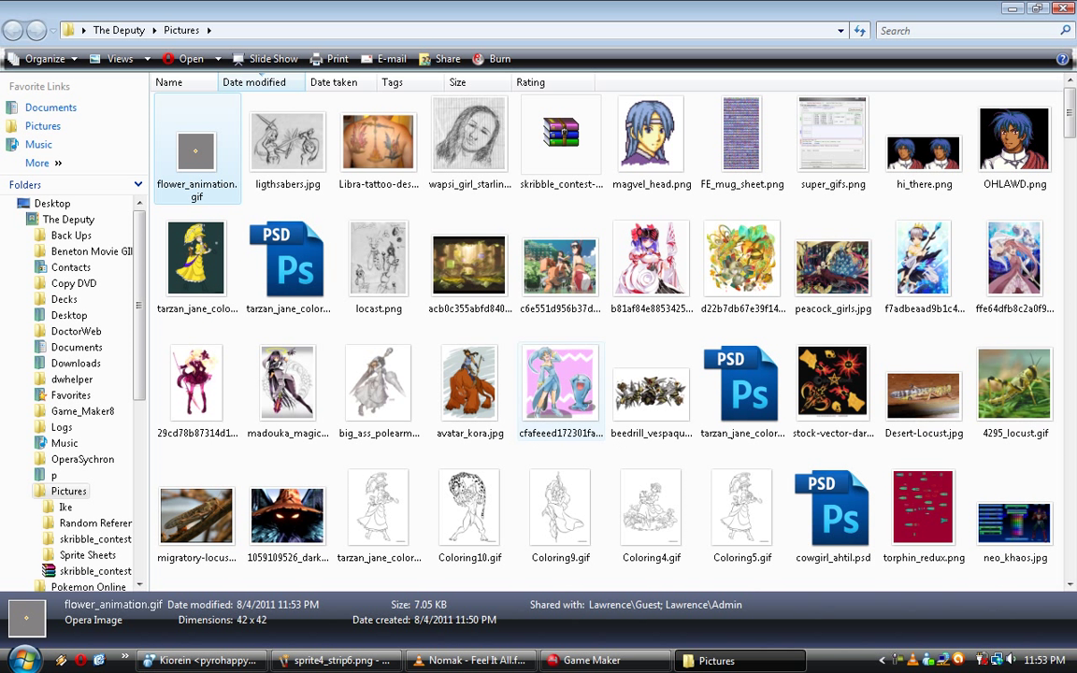